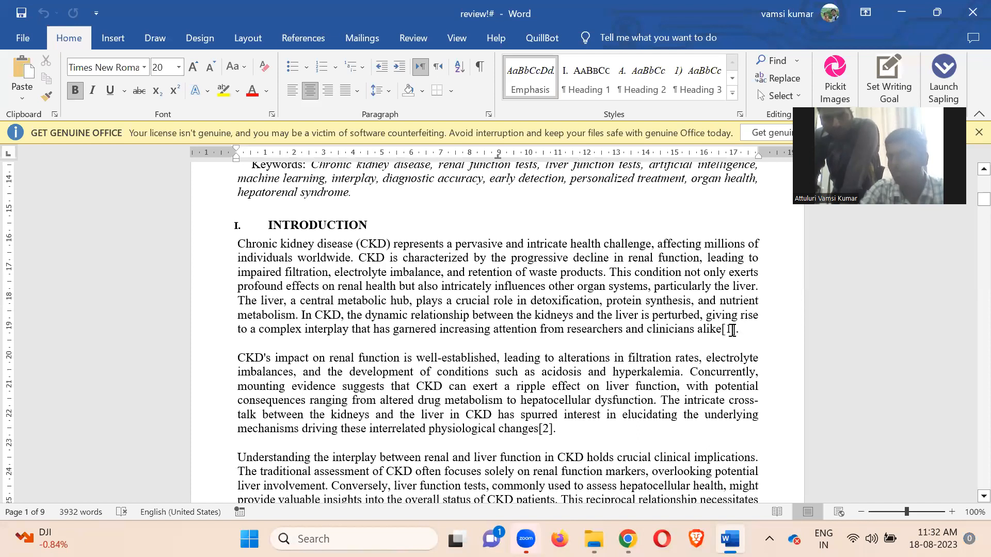
Look through the review article from the introduction down to its References list.
scroll(681, 357, "down", 20)
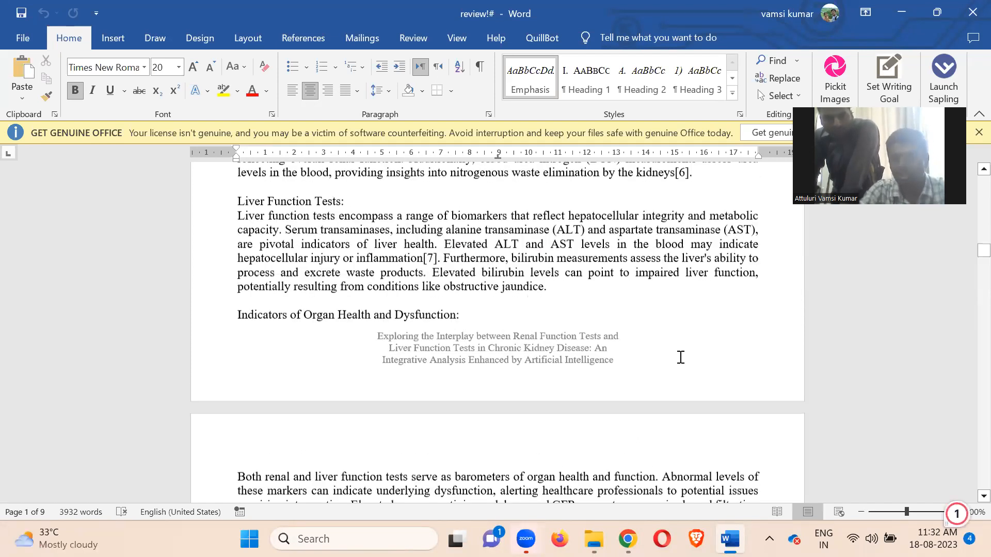
scroll(680, 357, "down", 20)
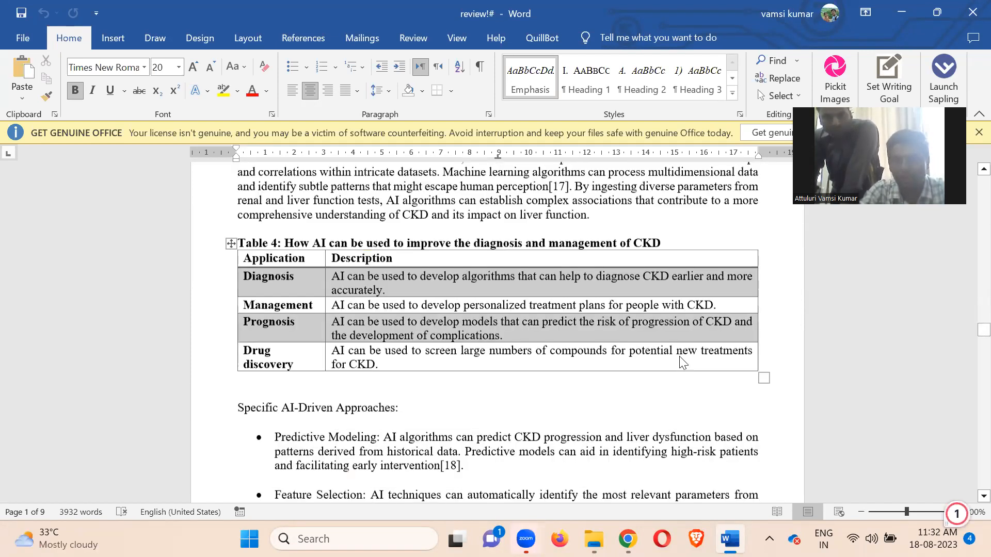
scroll(681, 357, "down", 5)
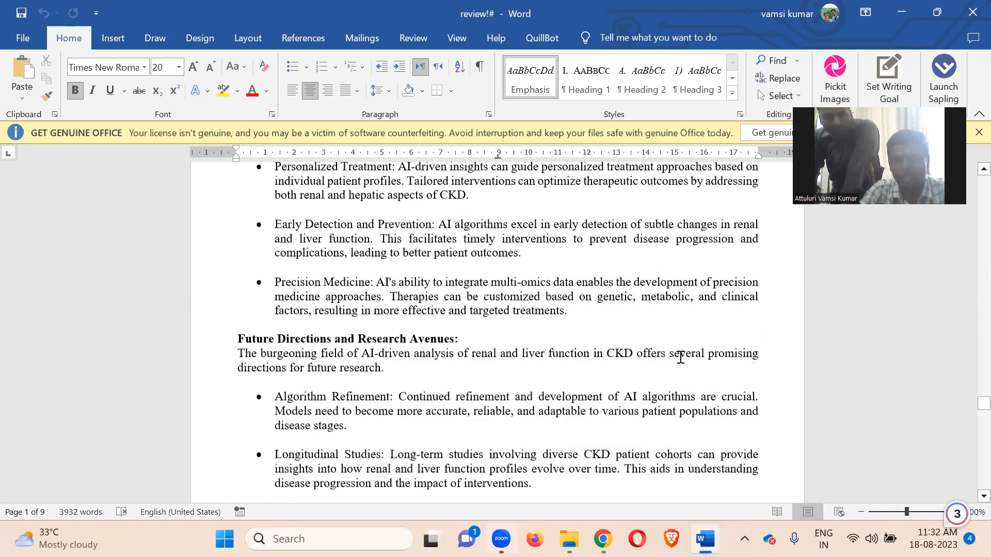
scroll(681, 357, "down", 15)
scroll(681, 357, "up", 5)
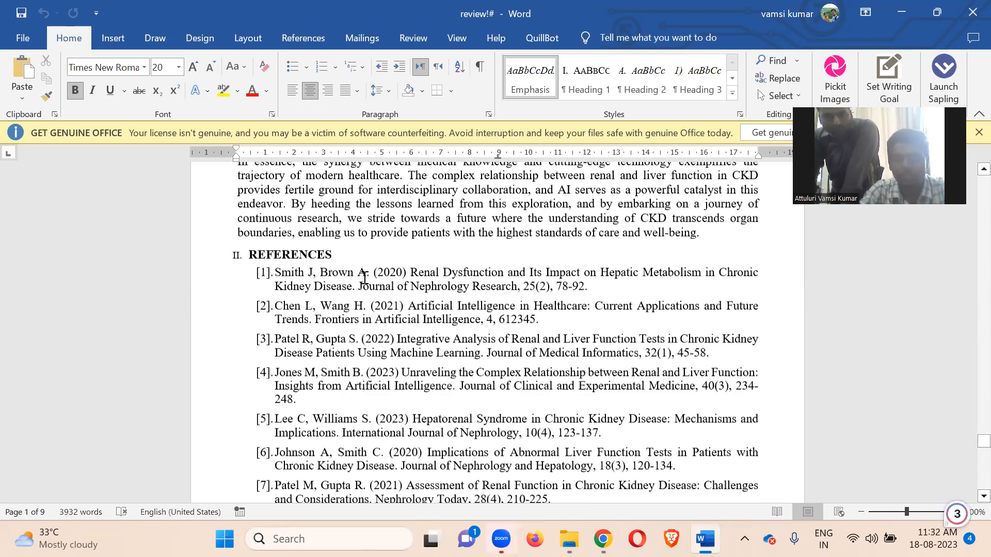
scroll(314, 296, "up", 1)
Switch to Chrome, search for Google Scholar and open its website.
key("alt+Tab")
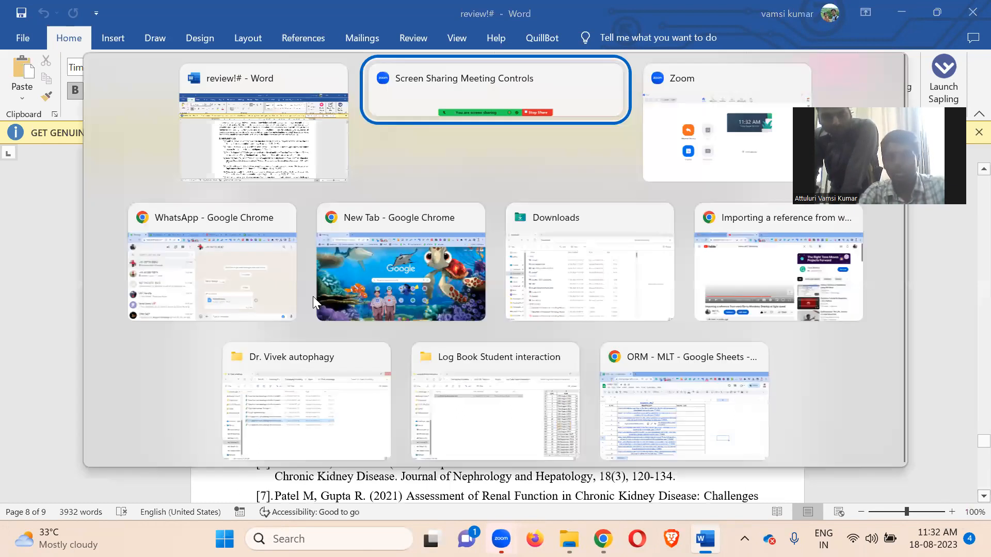
left_click(313, 296)
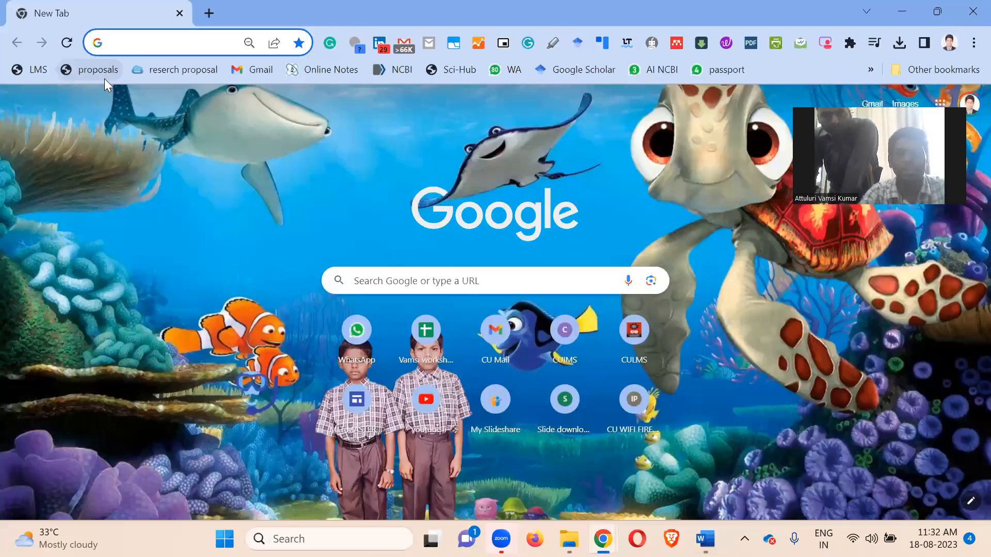
type("Google Sc")
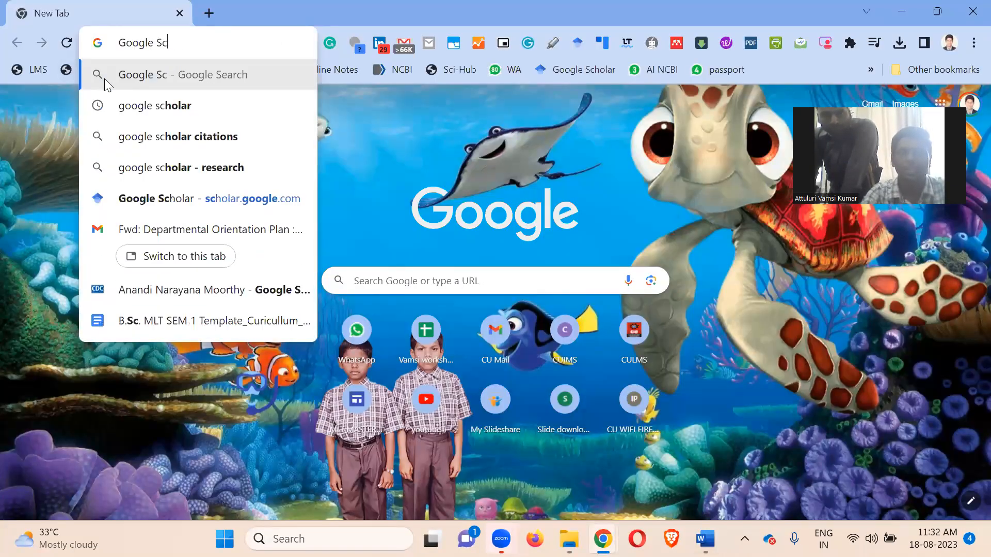
type("hol")
key("Return")
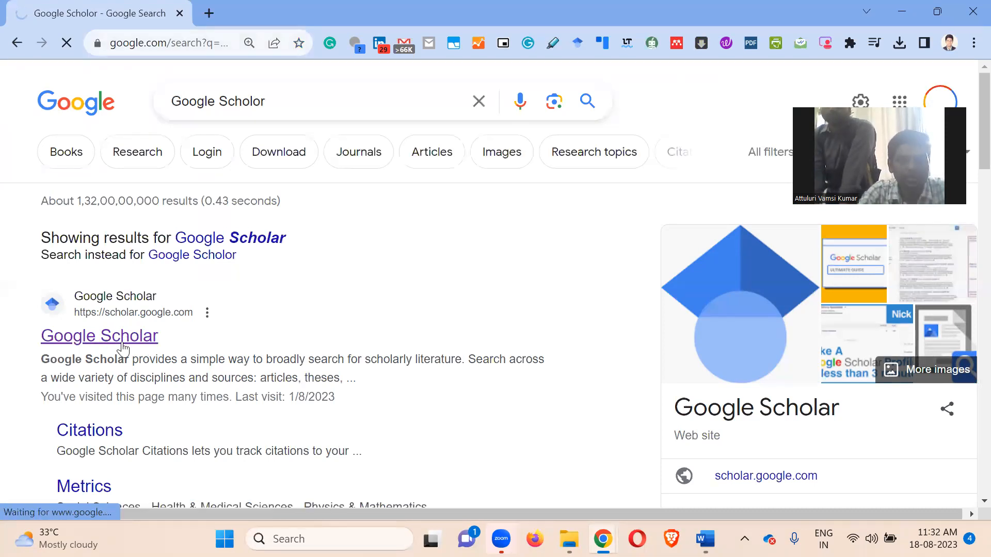
left_click(120, 342)
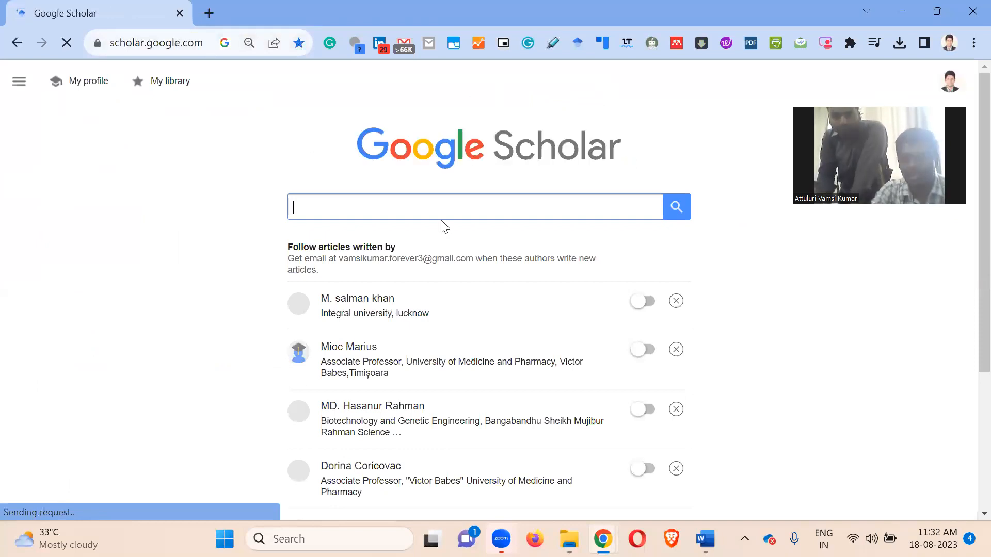
Set Google Scholar's bibliography manager to show links for importing citations into RefMan and save the settings.
left_click(19, 85)
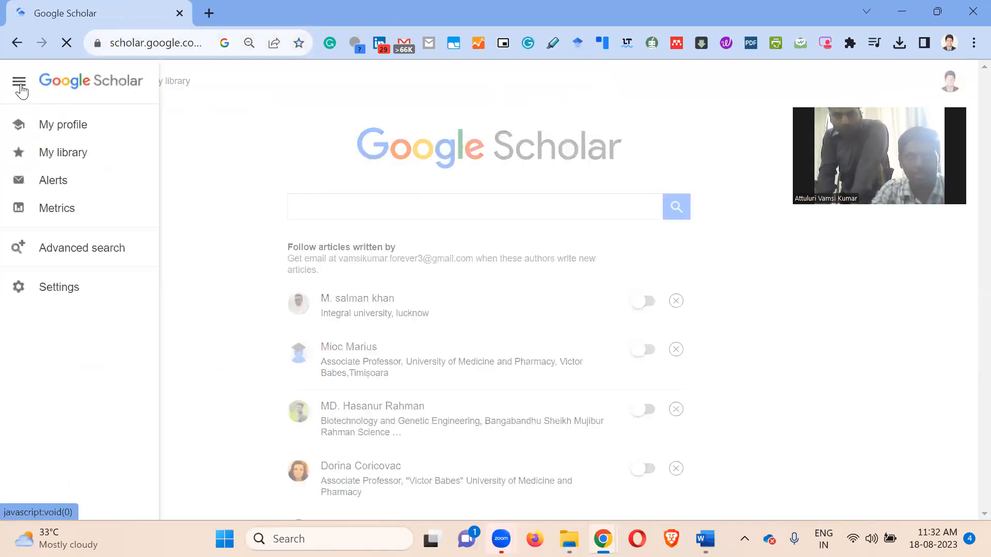
left_click(67, 289)
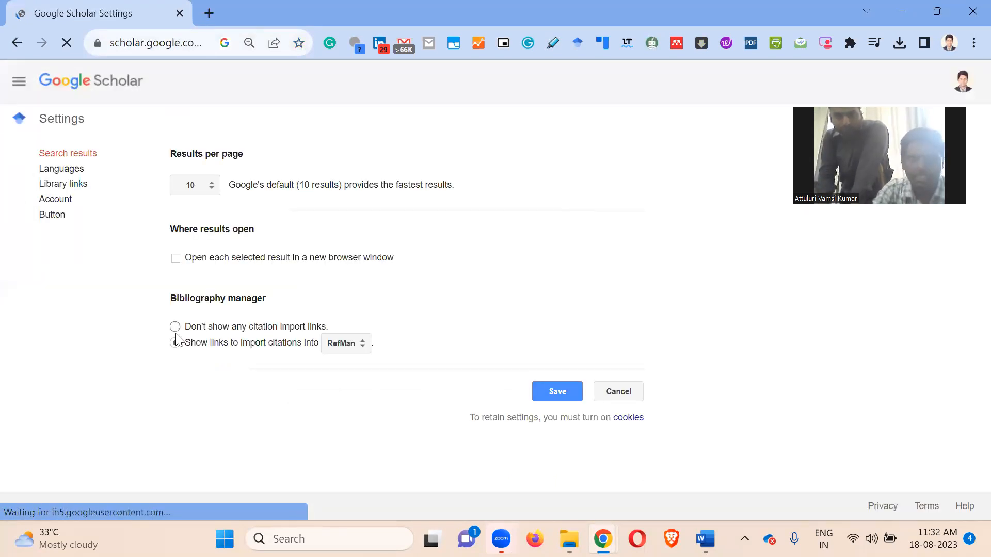
left_click(345, 356)
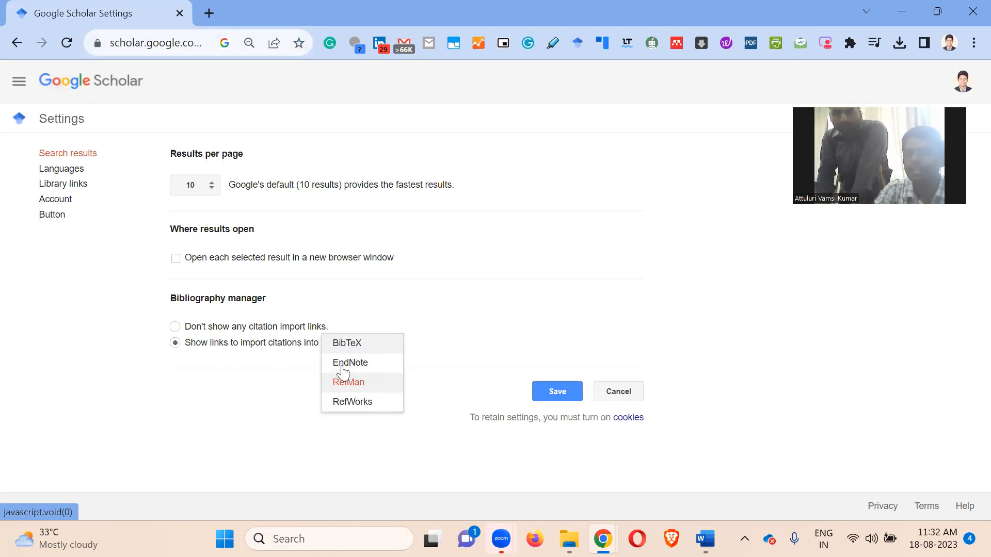
left_click(345, 385)
left_click(560, 395)
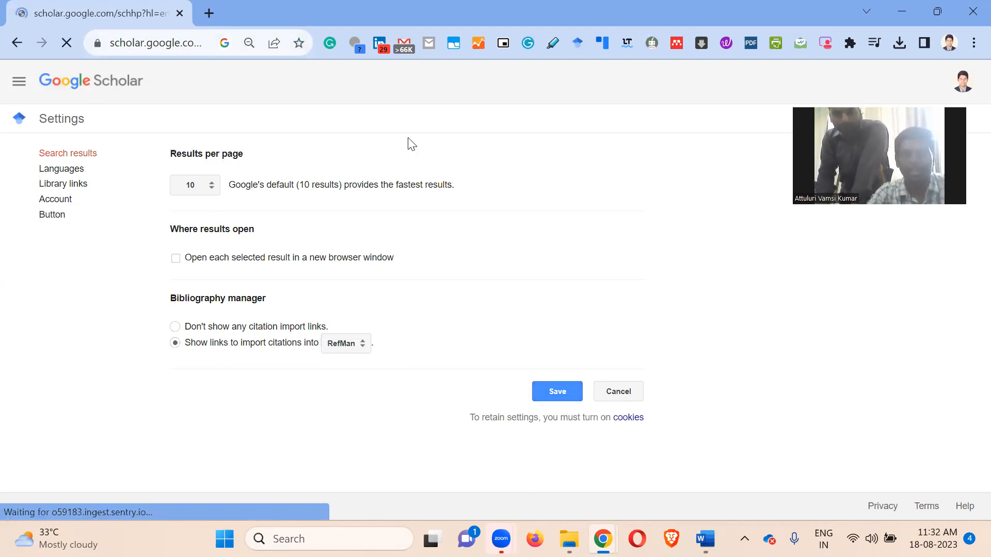
Open the Mendeley website separately from the Google Scholar page.
key("ctrl+t")
type("Mend")
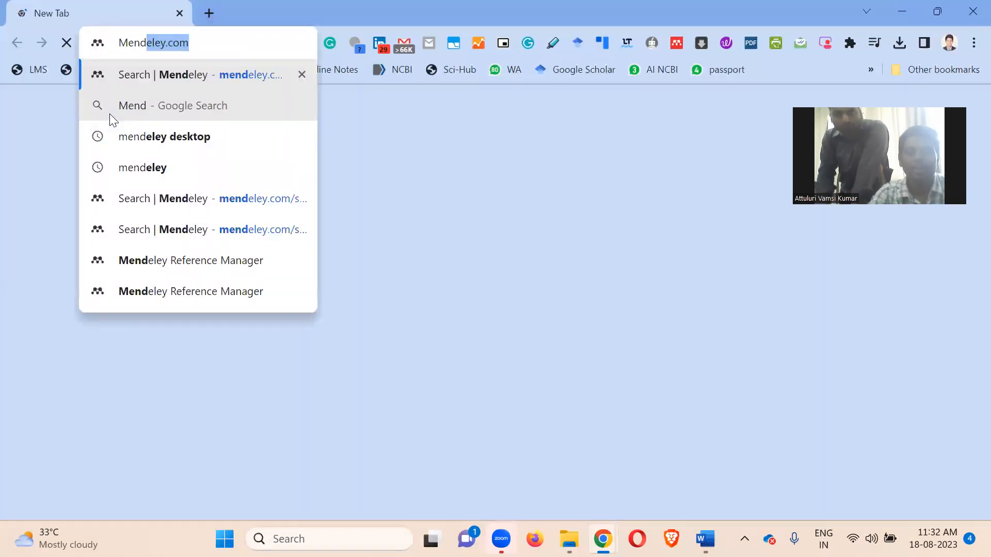
type("eley.")
key("Return")
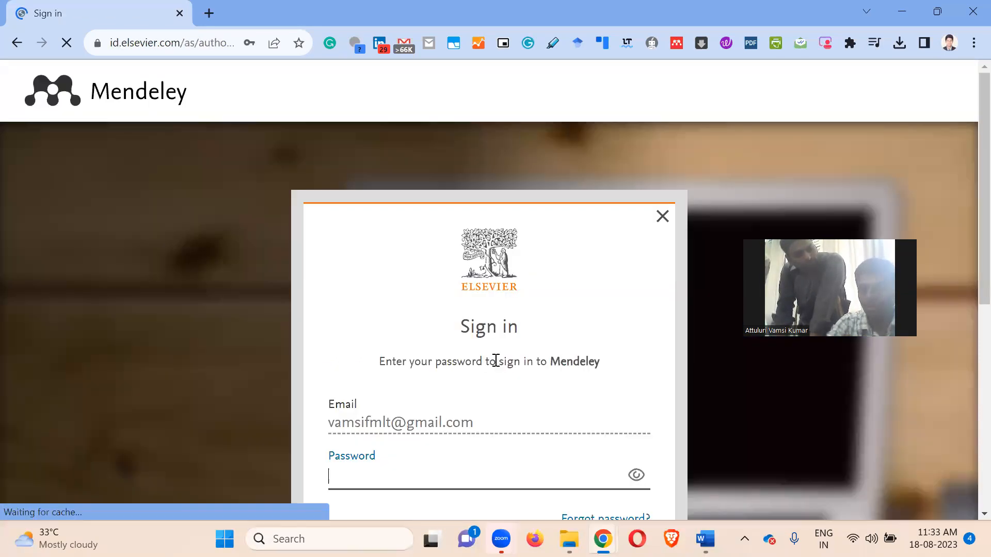
Sign in to Mendeley with the account password and open the reference library.
scroll(495, 360, "down", 2)
left_click(401, 347)
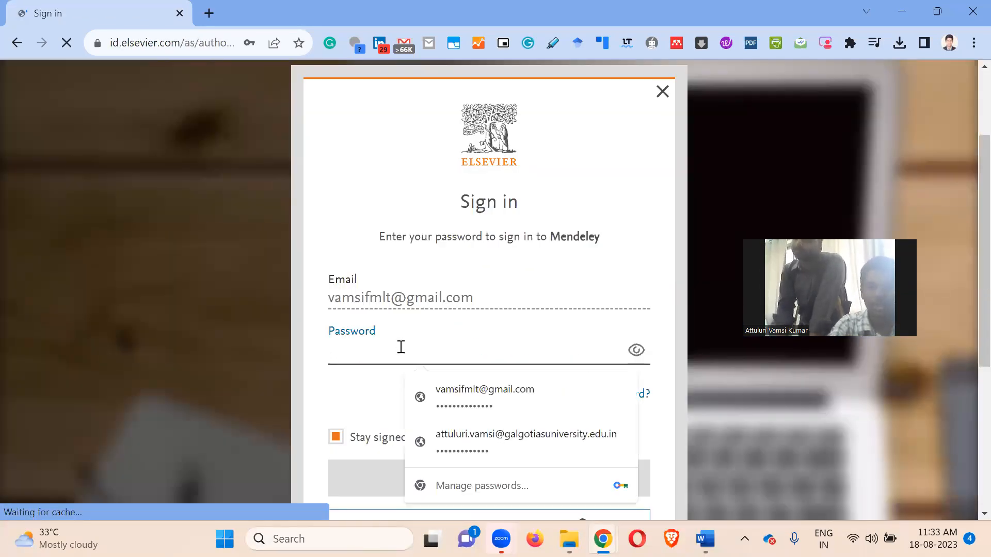
type("••••••••")
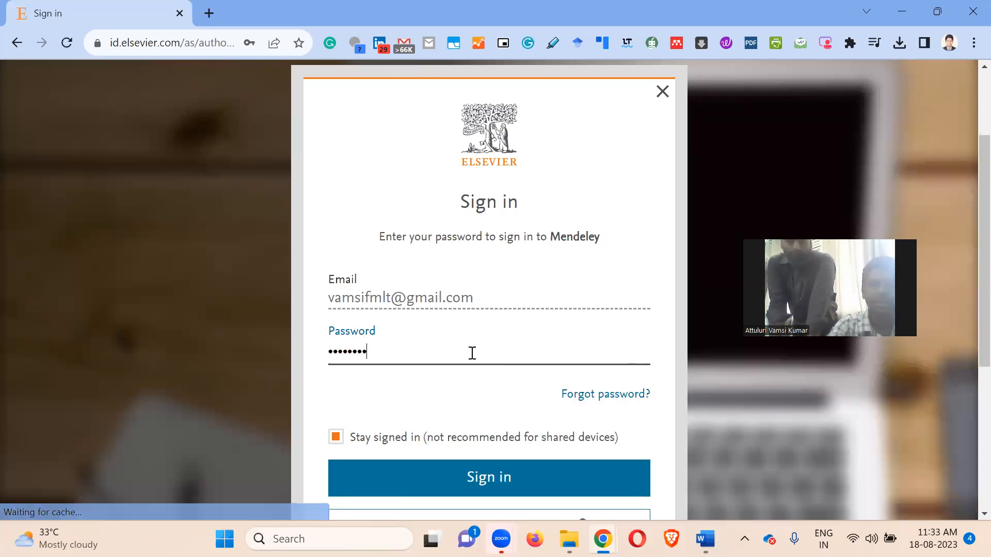
type("••••••")
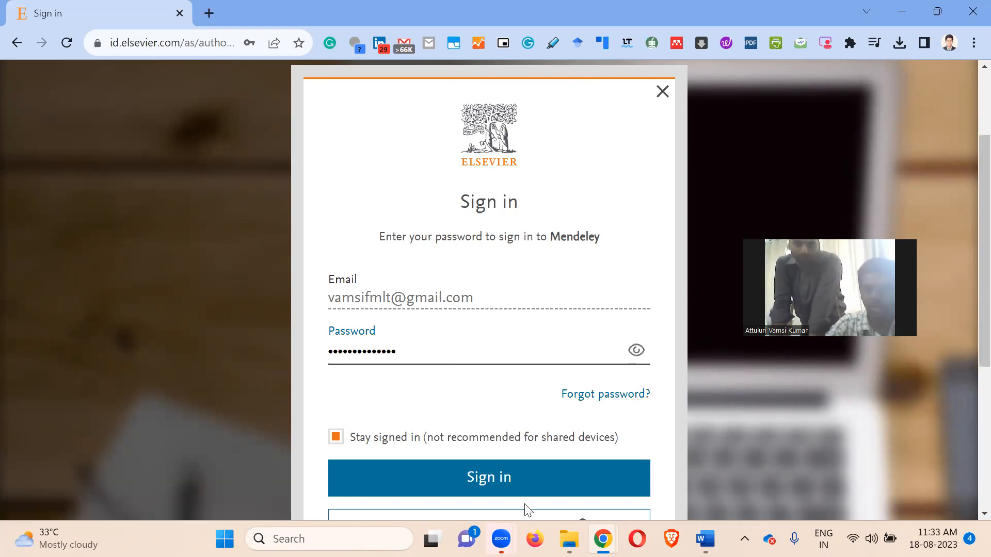
left_click(524, 480)
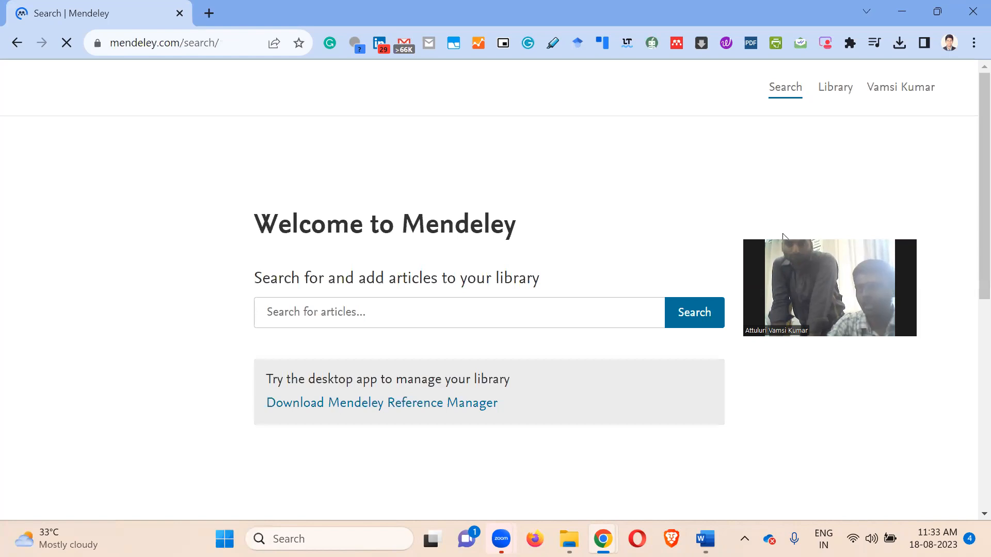
left_click(827, 94)
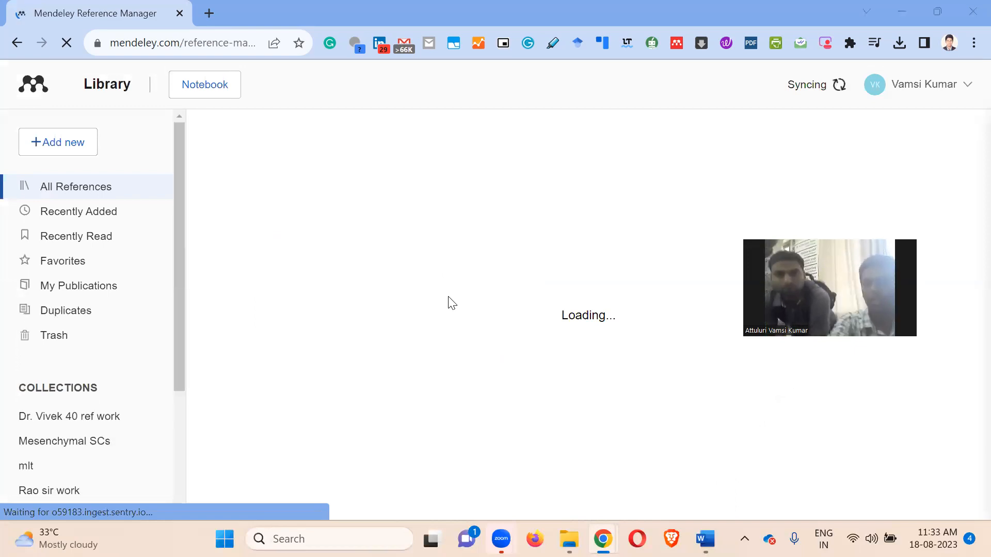
Switch to the review!# document in Word and open the Mendeley Cite add-in.
key("alt+Tab")
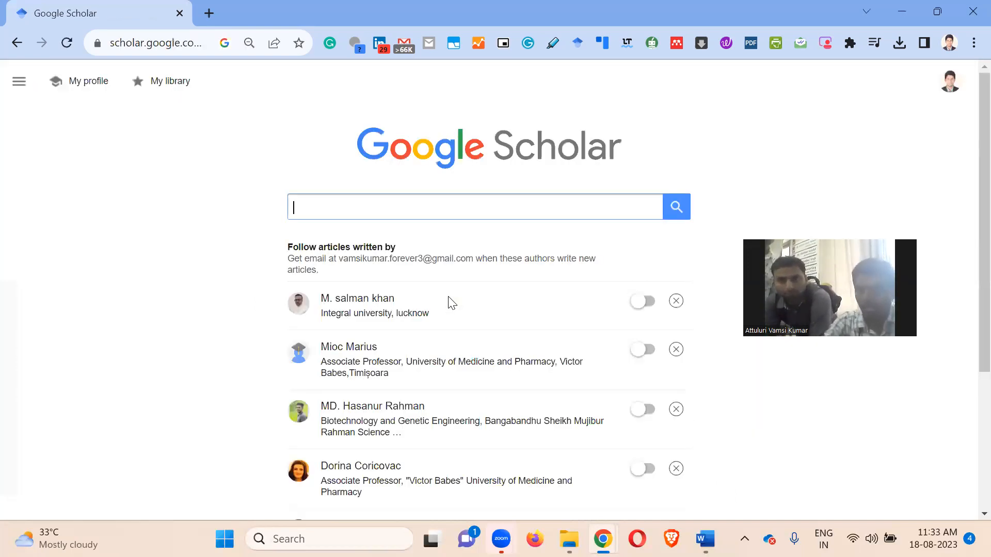
key("alt+Tab")
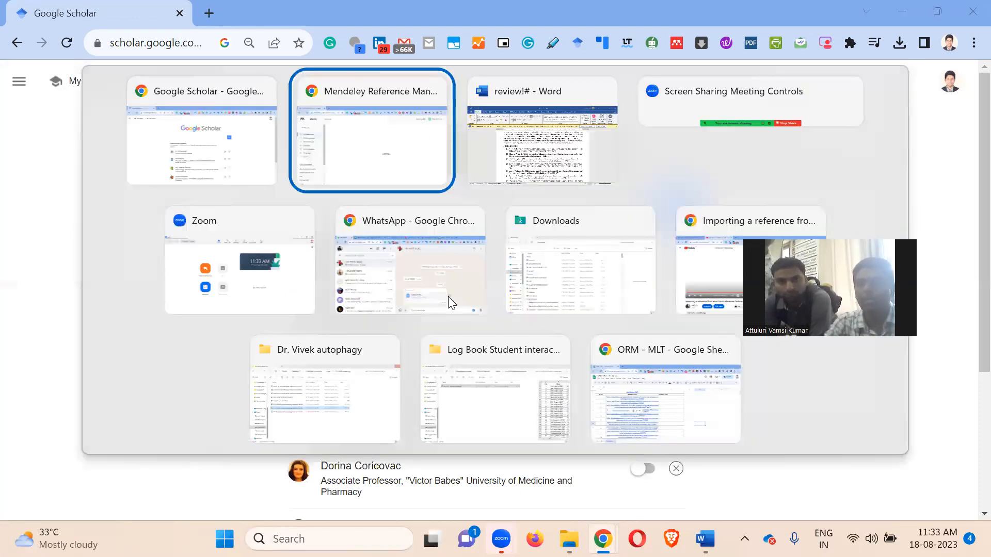
key("alt+Tab")
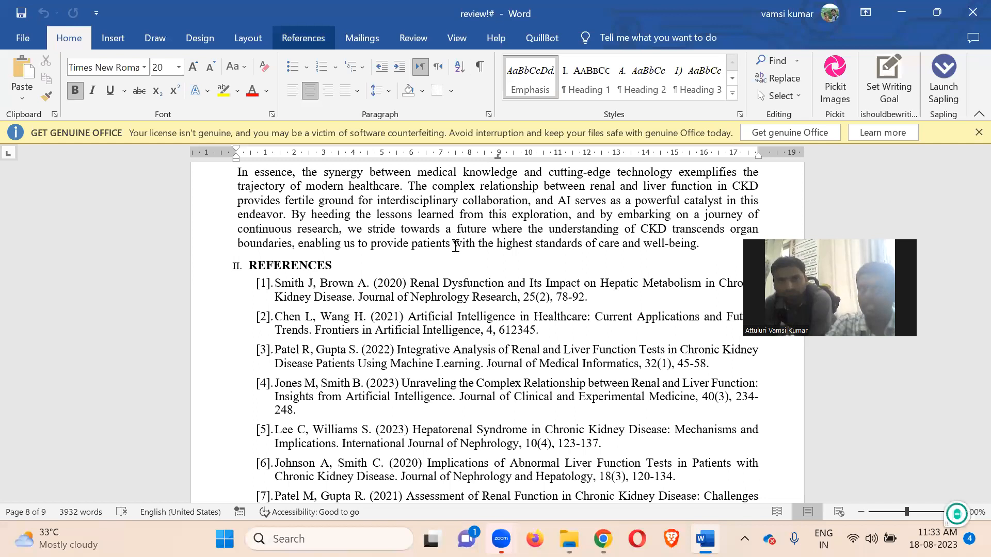
left_click(303, 39)
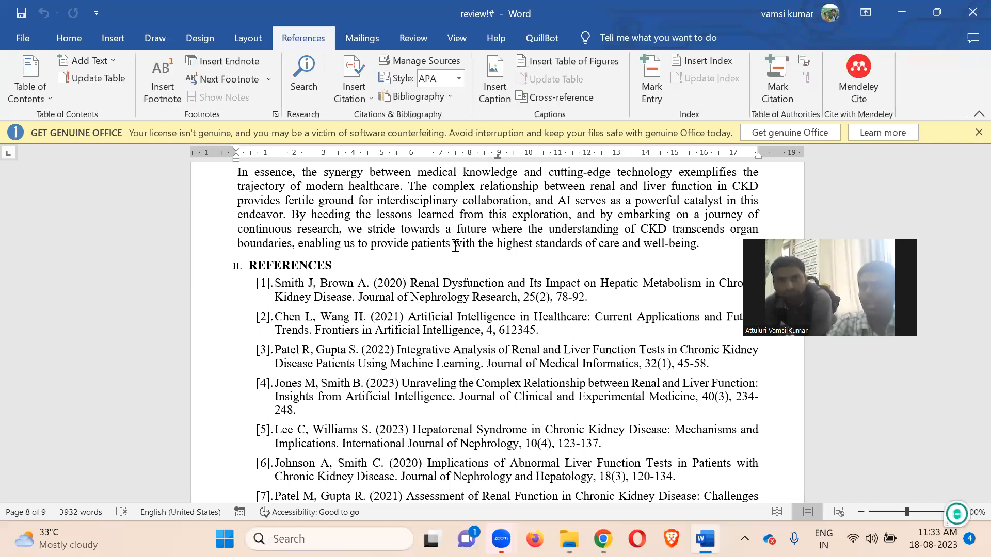
left_click(857, 96)
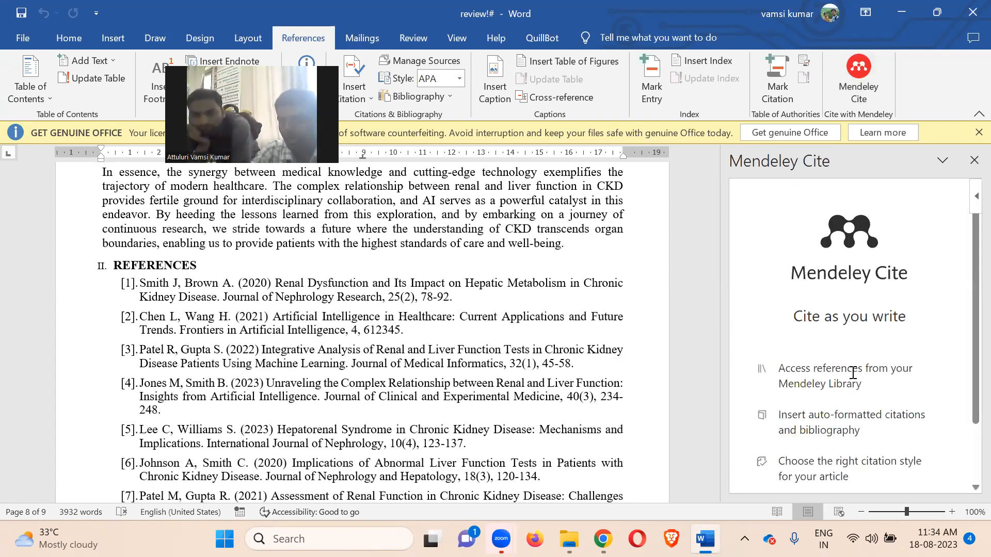
Sign in to Mendeley Cite with the account password.
scroll(853, 373, "down", 2)
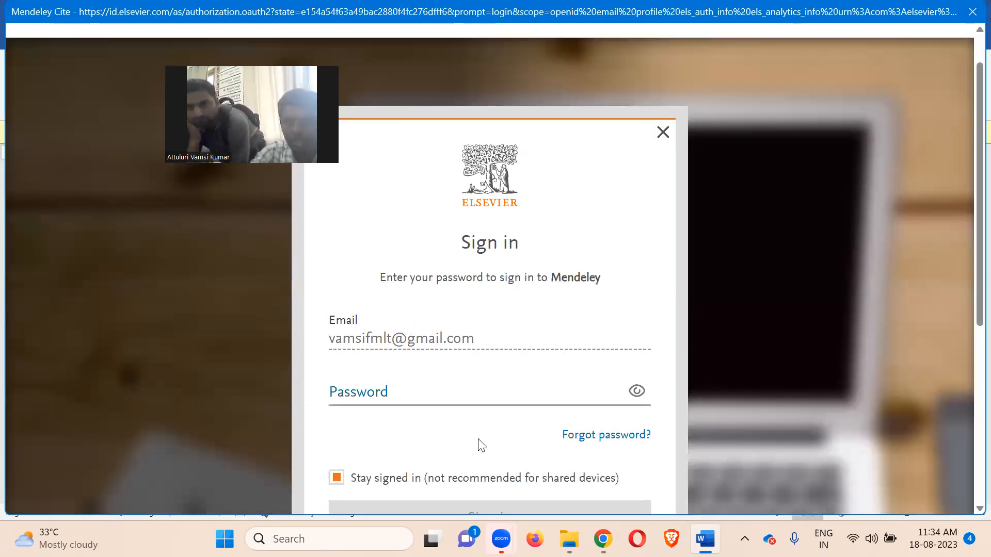
left_click(481, 437)
scroll(481, 436, "down", 1)
type("•••••••••••")
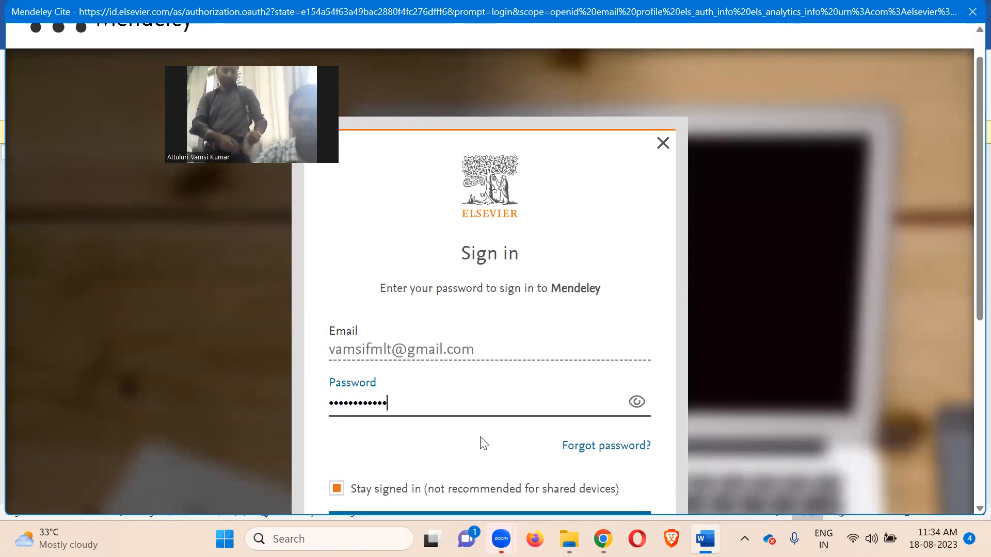
key("Return")
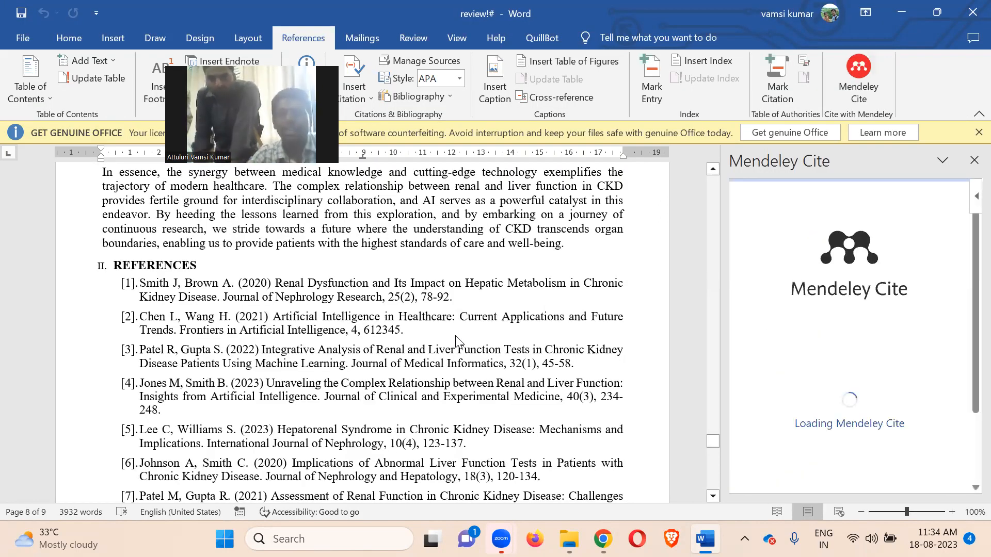
Switch to Google Scholar, reopen its settings and save them with RefMan as the citation import format.
key("alt+Tab")
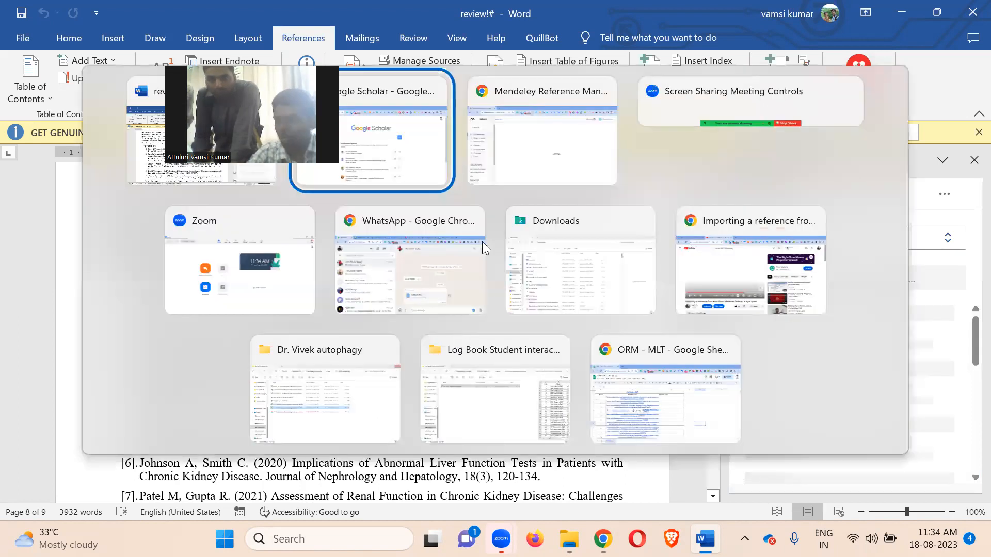
left_click(17, 84)
left_click(51, 283)
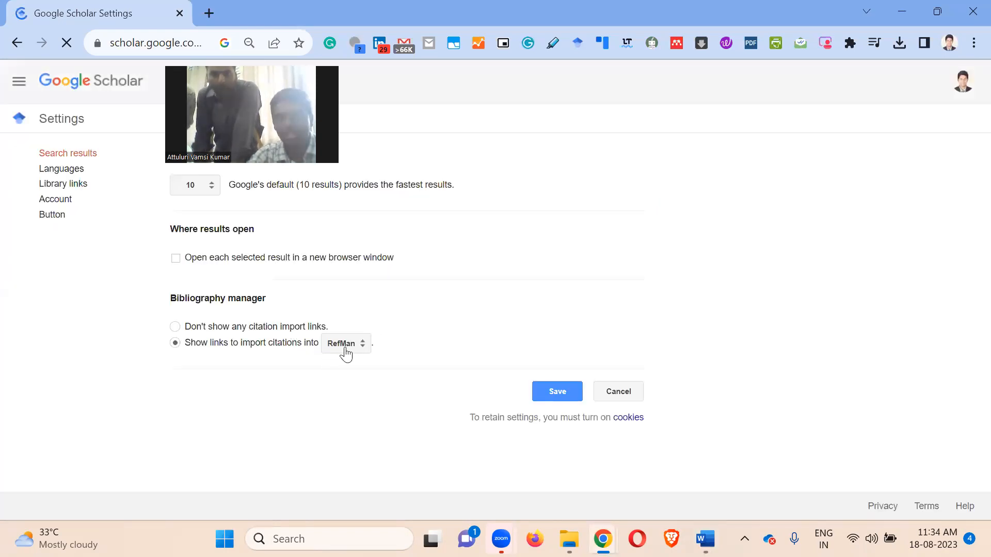
left_click(567, 396)
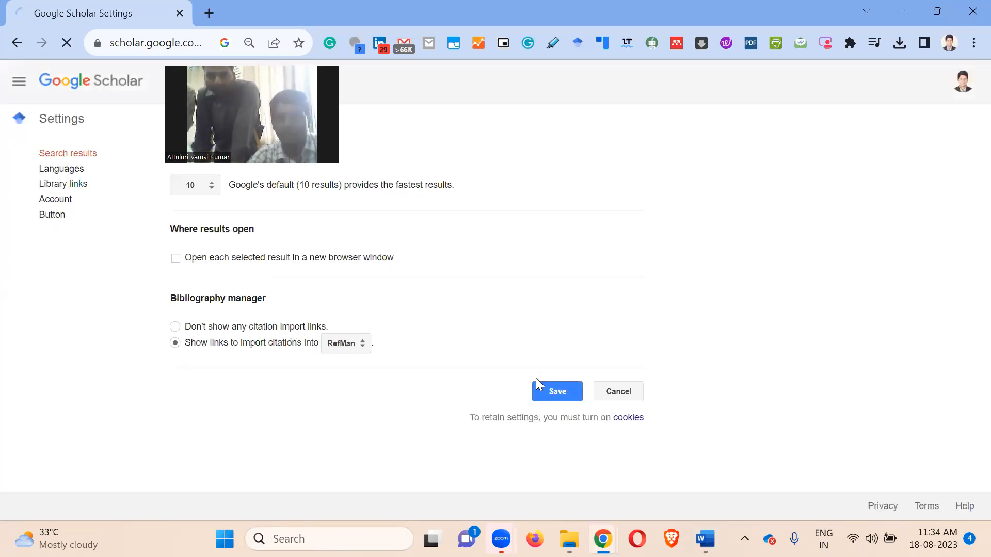
Switch to the review!# document in Word and select the whole first entry of the reference list.
key("alt+Tab")
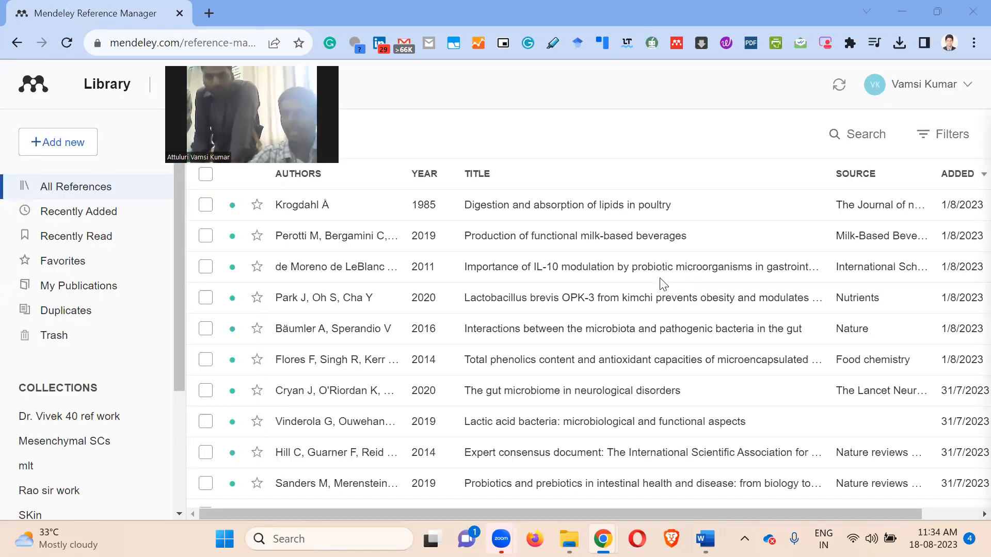
key("alt+Tab")
key("Tab")
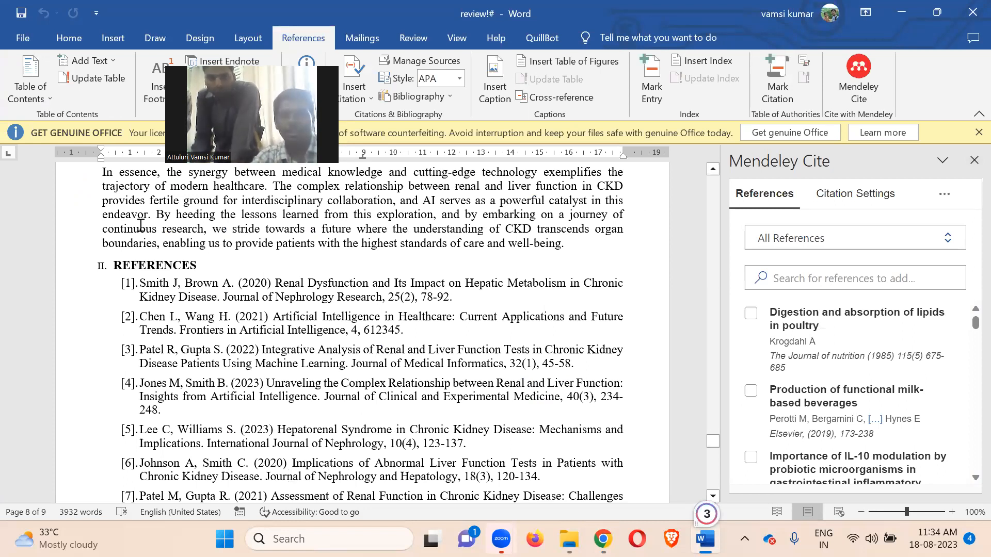
left_click(145, 280)
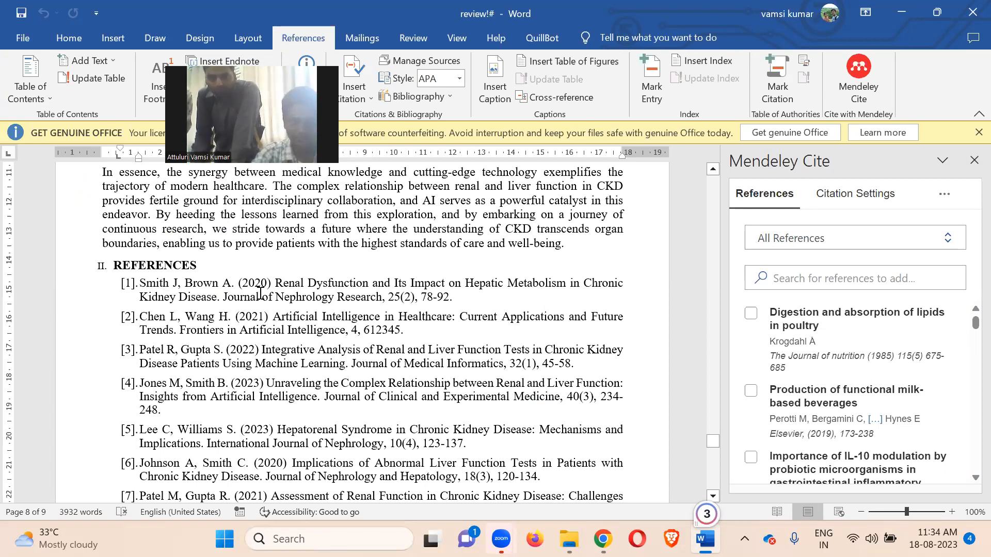
triple_click(165, 284)
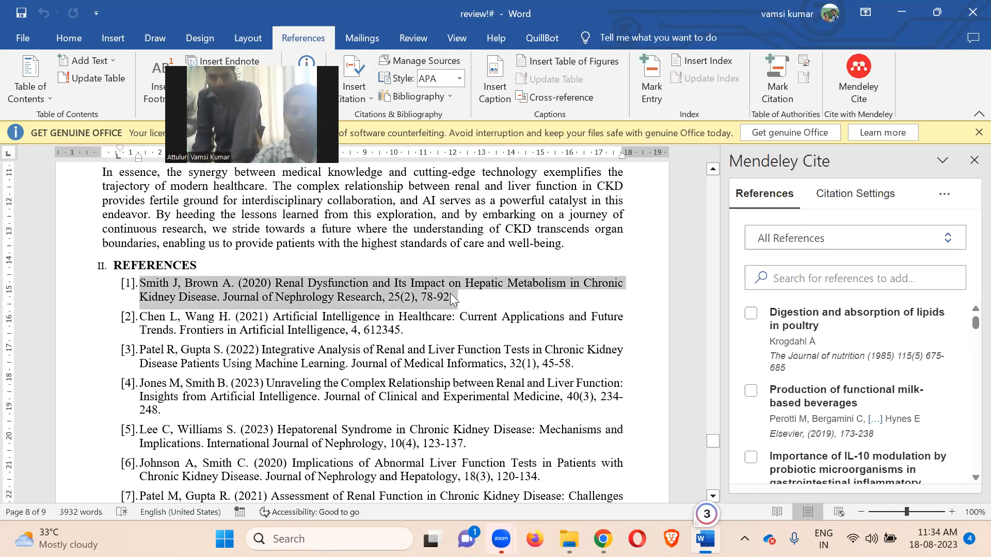
Switch to Google Scholar and search for "Reviewed the basics of hematological parameters and their relevance.".
key("alt+Tab")
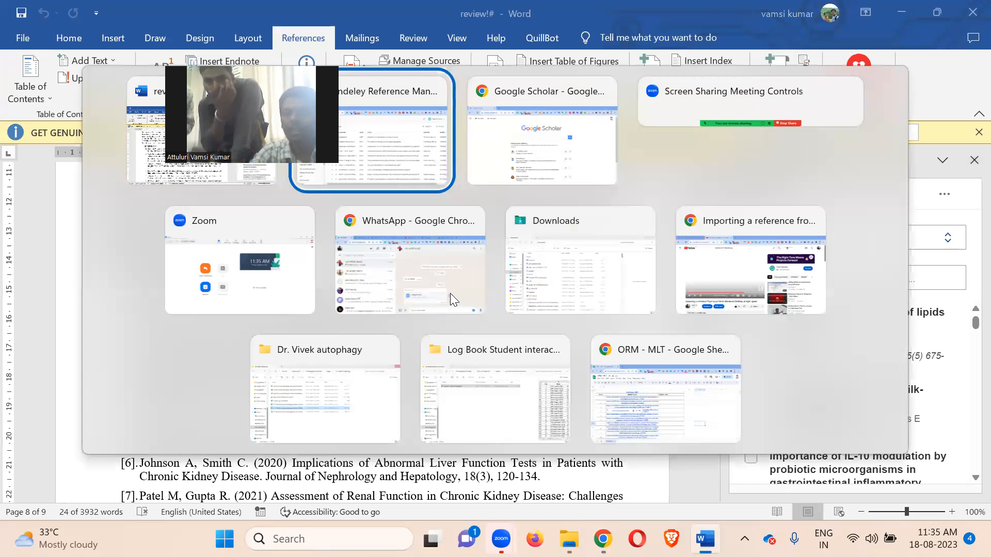
left_click(541, 166)
type("Reviewed the basics of hematological parameters and their relevance.")
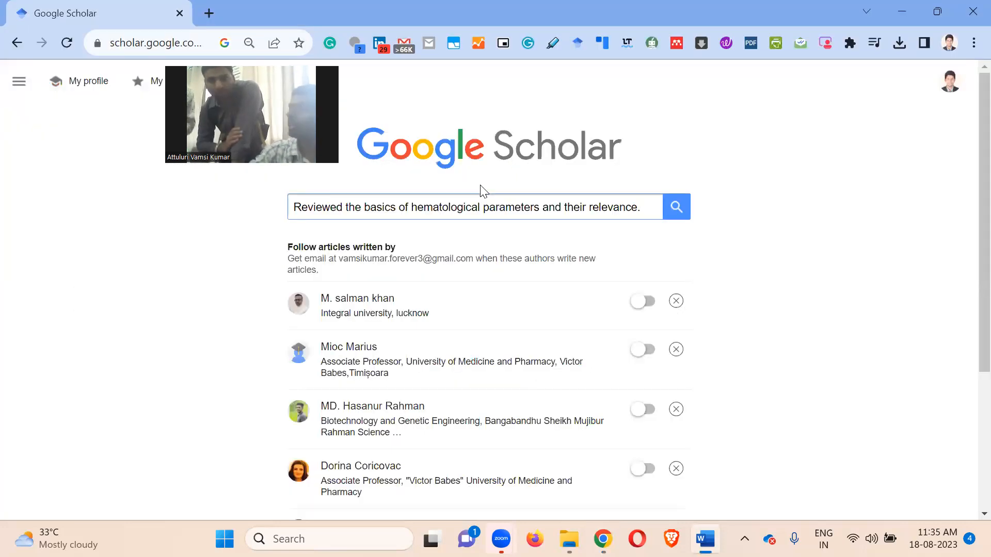
key("Return")
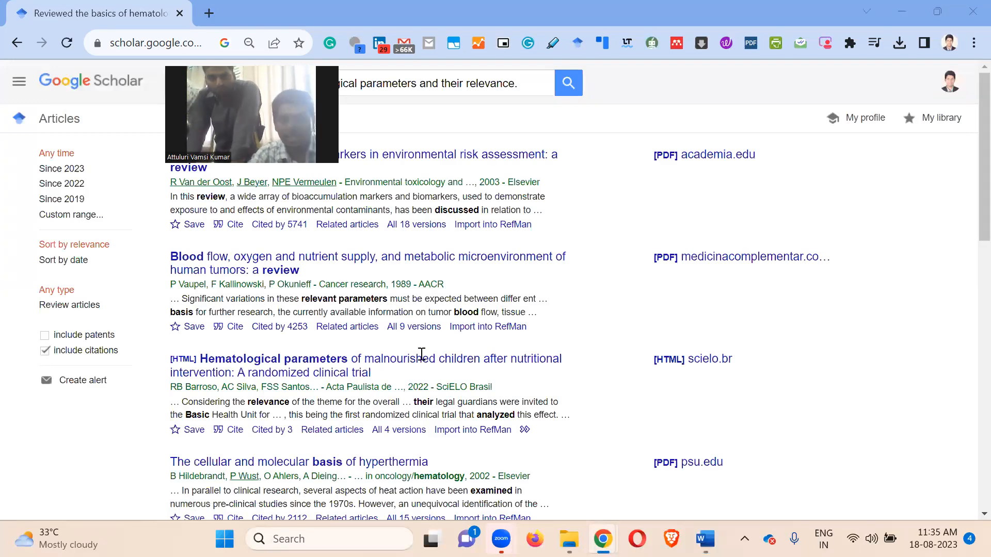
Return to the Word document and copy only the title and journal name of reference [1].
key("alt+Tab")
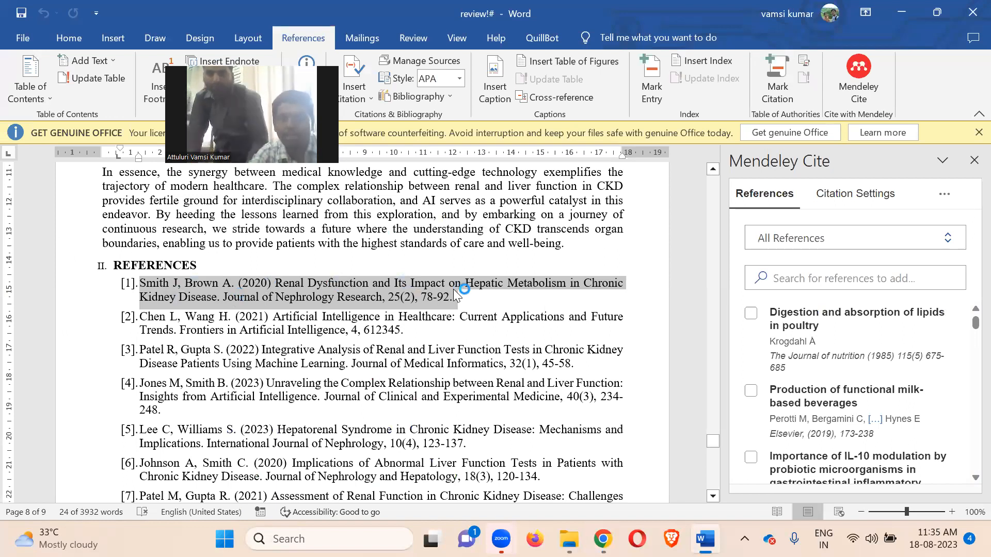
left_click(355, 339)
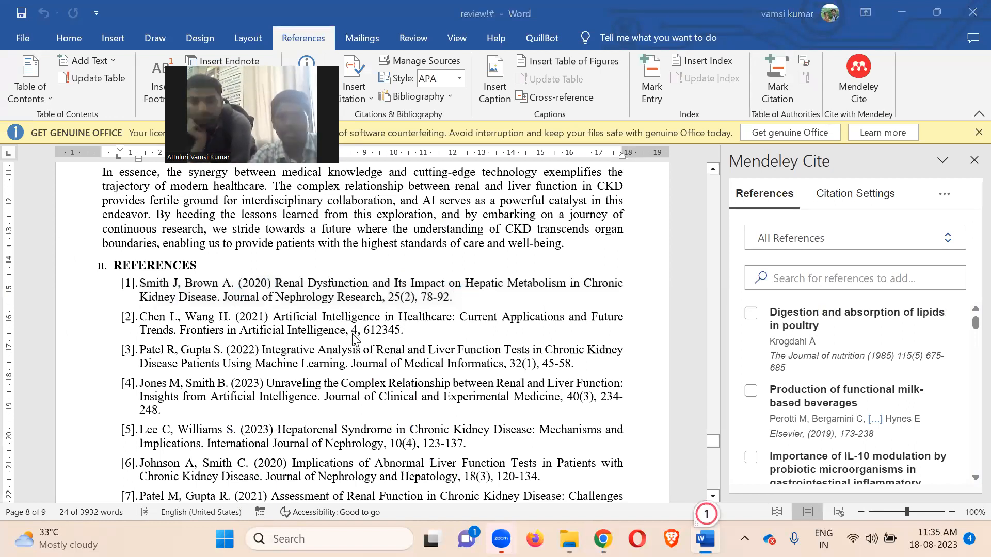
key("alt+Tab")
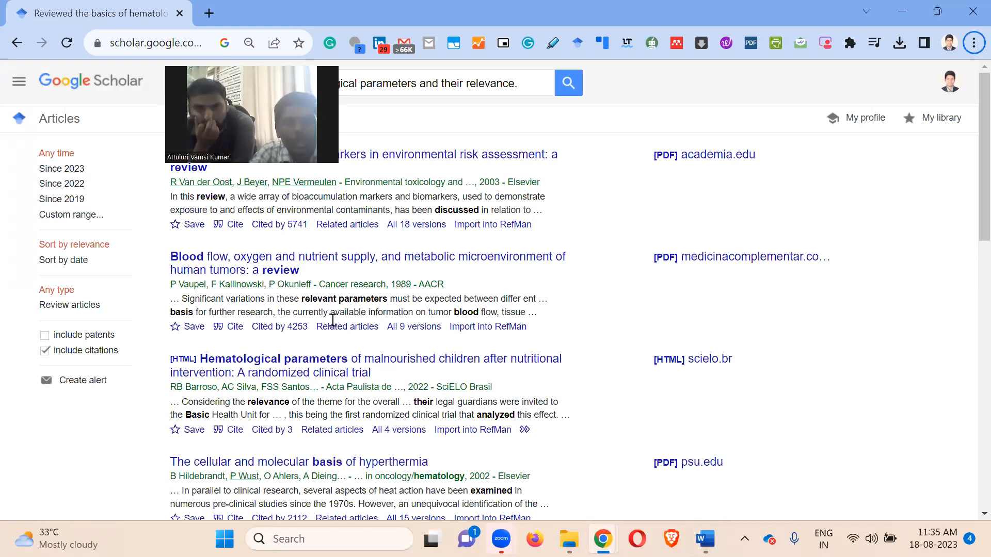
key("alt+Tab")
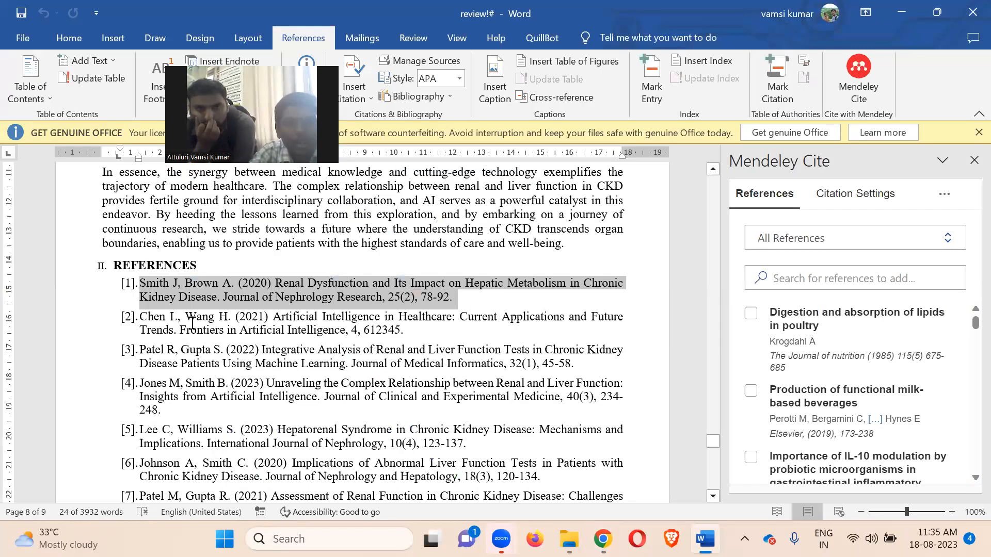
left_click(275, 282)
left_click_drag(416, 283, 336, 298)
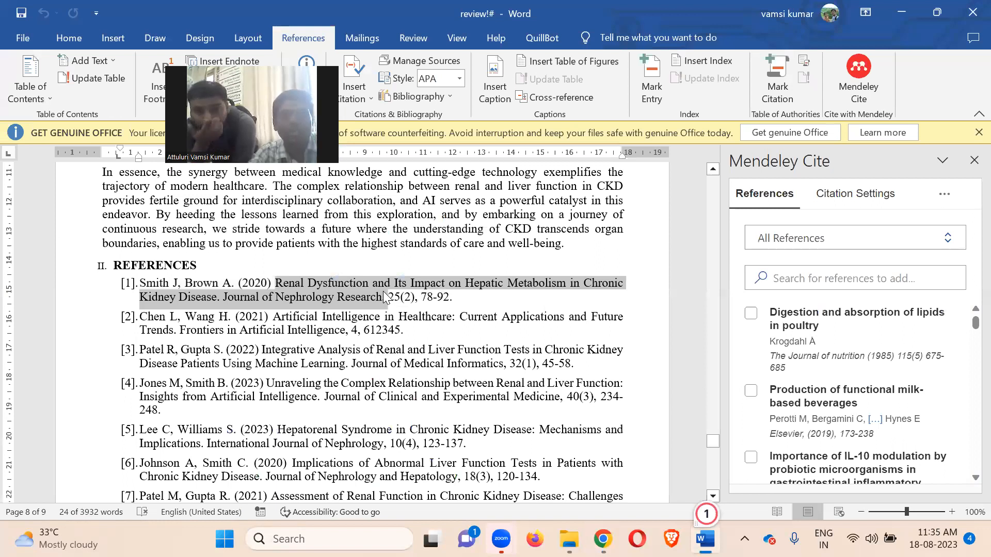
Search Google Scholar for the copied title "Renal Dysfunction and Its Impact on Hepatic Metabolism in Chronic Kidney Disease" with its journal name.
key("alt+Tab")
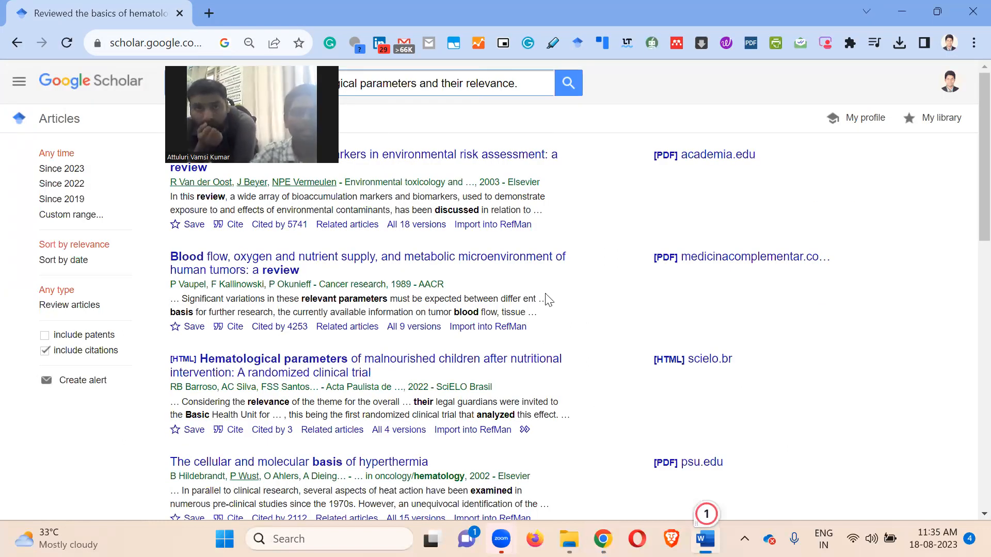
key("ctrl+a")
key("ctrl+v")
key("Return")
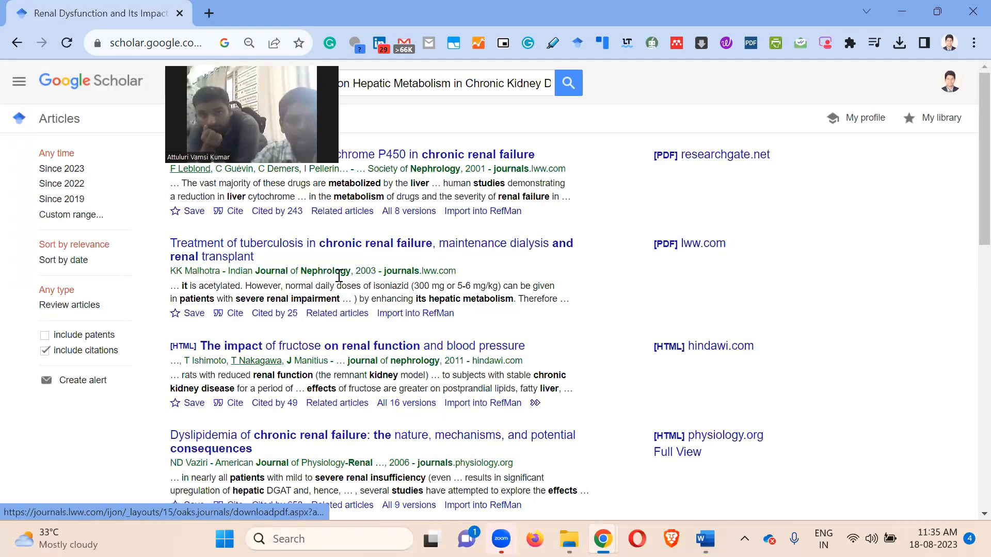
Export the RefMan citation of "Treatment of tuberculosis in chronic renal failure, maintenance dialysis and renal transplant".
left_click(430, 323)
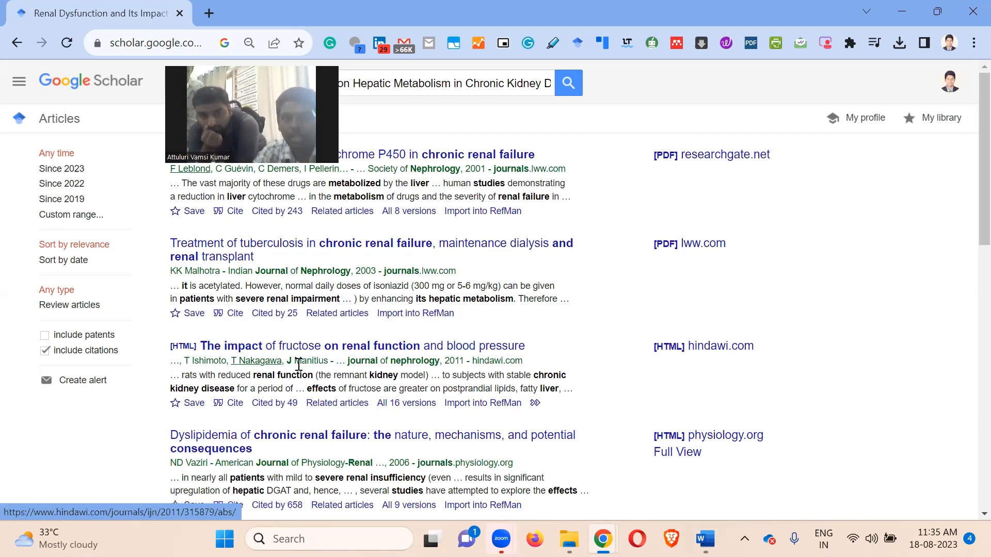
scroll(494, 330, "down", 3)
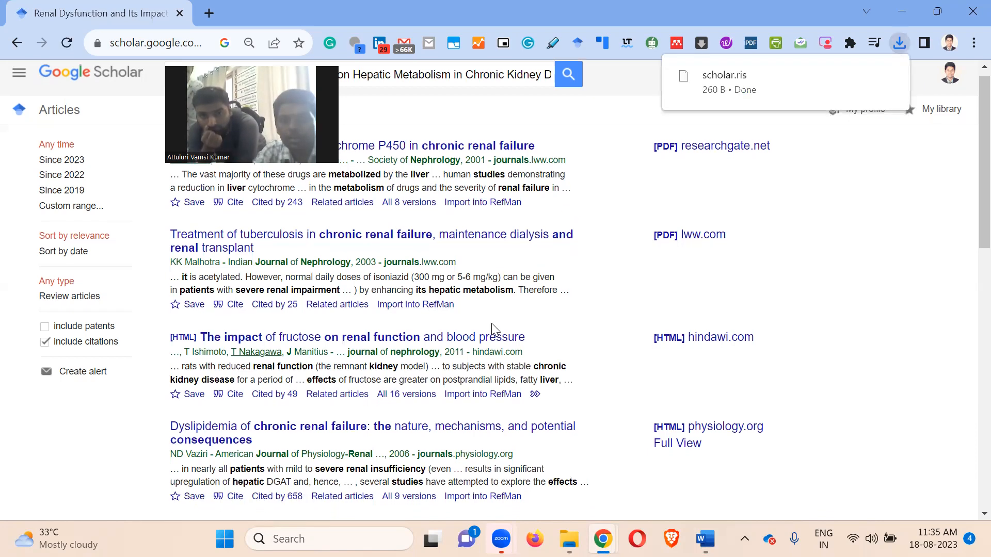
scroll(493, 327, "up", 3)
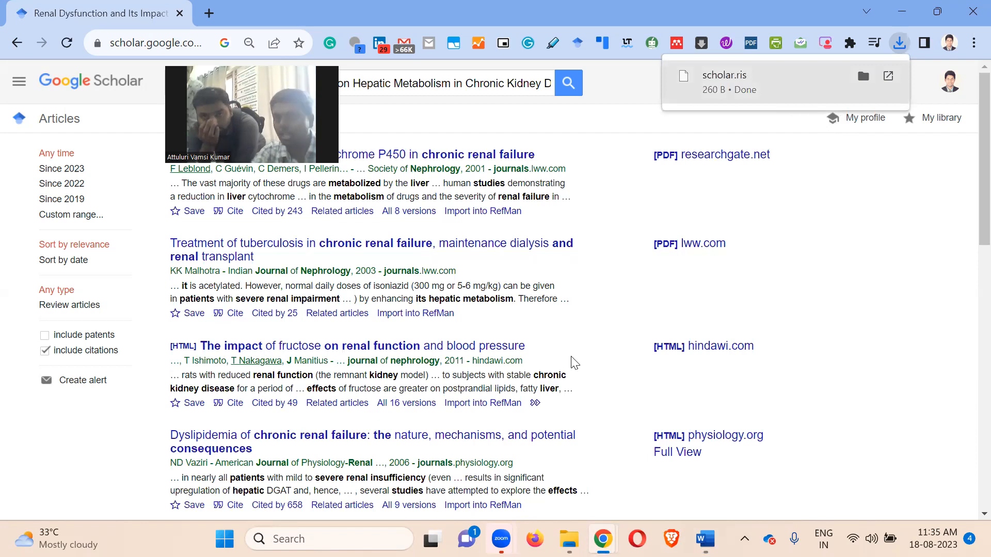
Open the Downloads folder and import the downloaded scholar.ris citation file into the Mendeley reference library.
key("alt+Tab")
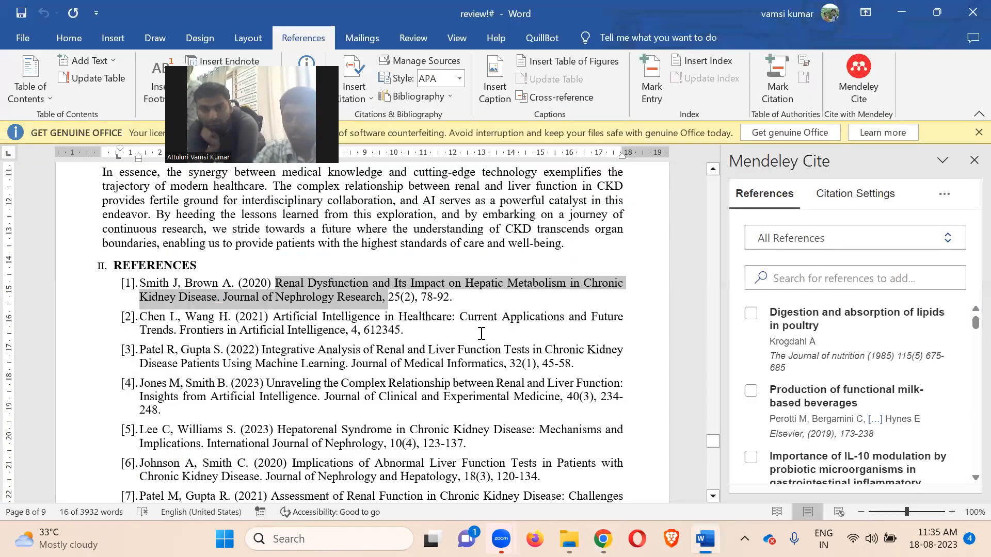
left_click(481, 334)
key("alt+Tab")
key("Tab")
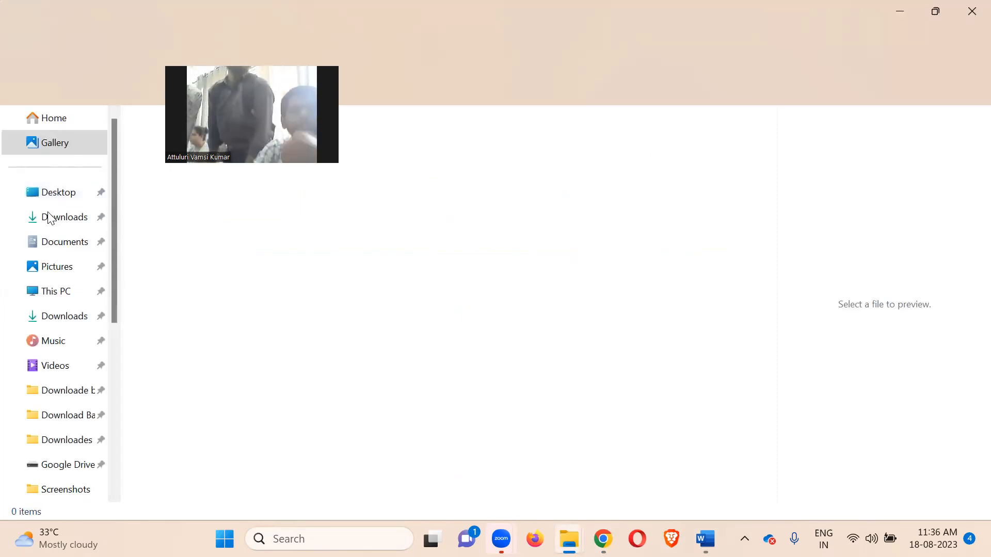
left_click(65, 219)
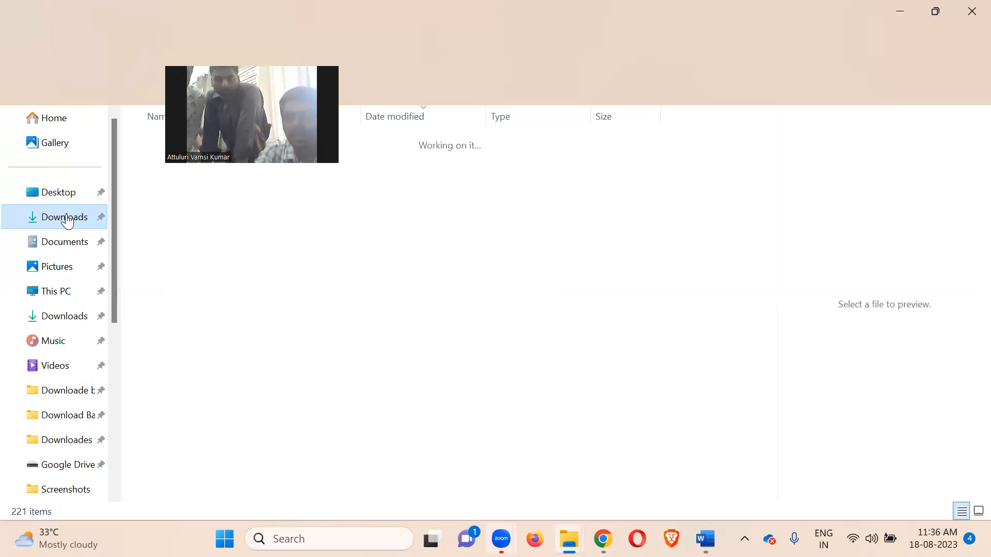
left_click(213, 165)
left_click_drag(213, 168, 245, 163)
left_click_drag(693, 483, 562, 347)
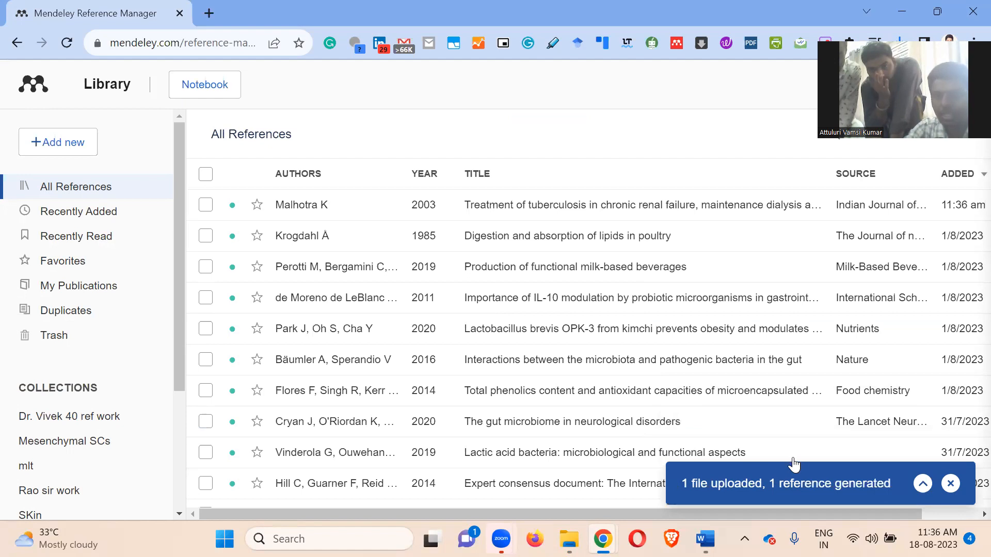
left_click(923, 484)
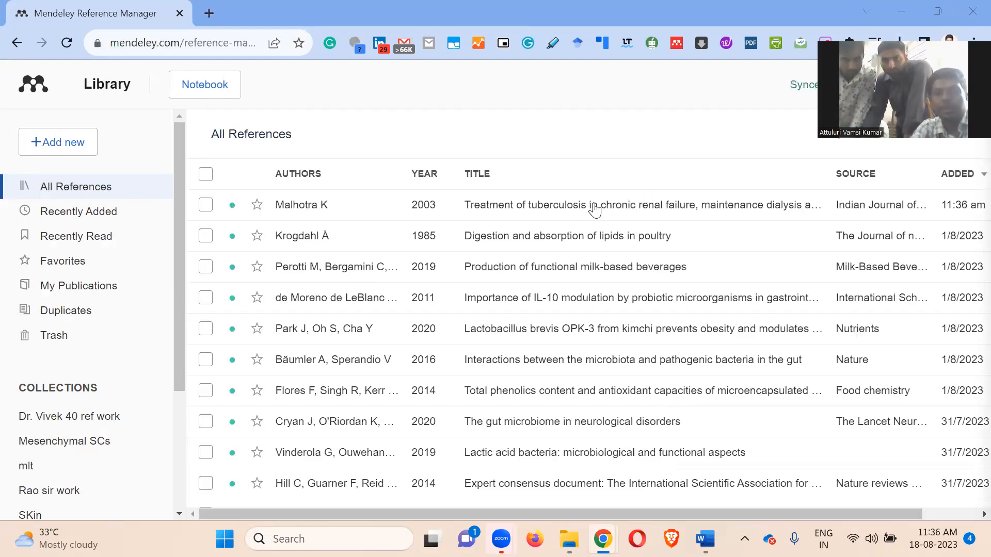
Switch to the review!# document in Word and copy the complete reference [2] on artificial intelligence in healthcare.
key("alt+Tab")
key("alt+Tab")
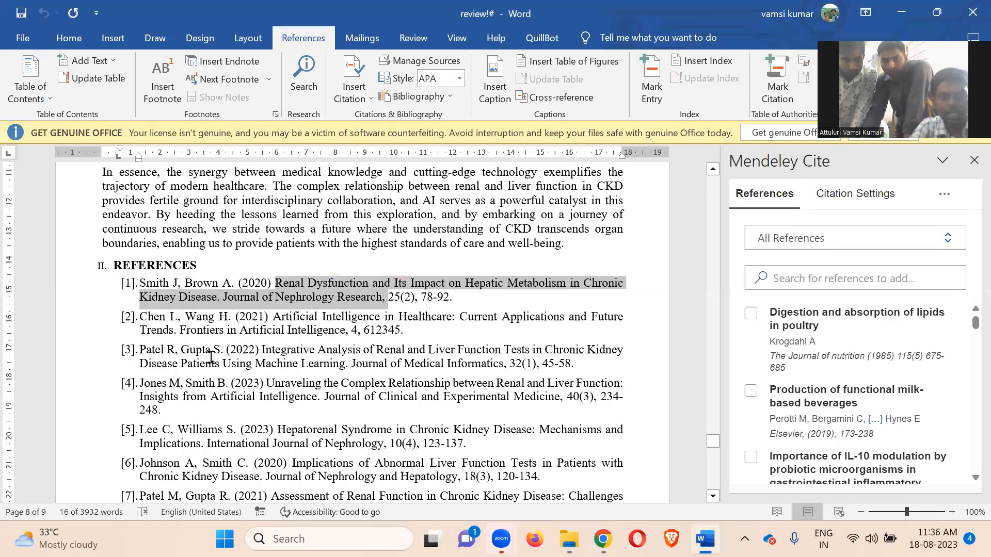
scroll(138, 258, "down", 2)
left_click(137, 259)
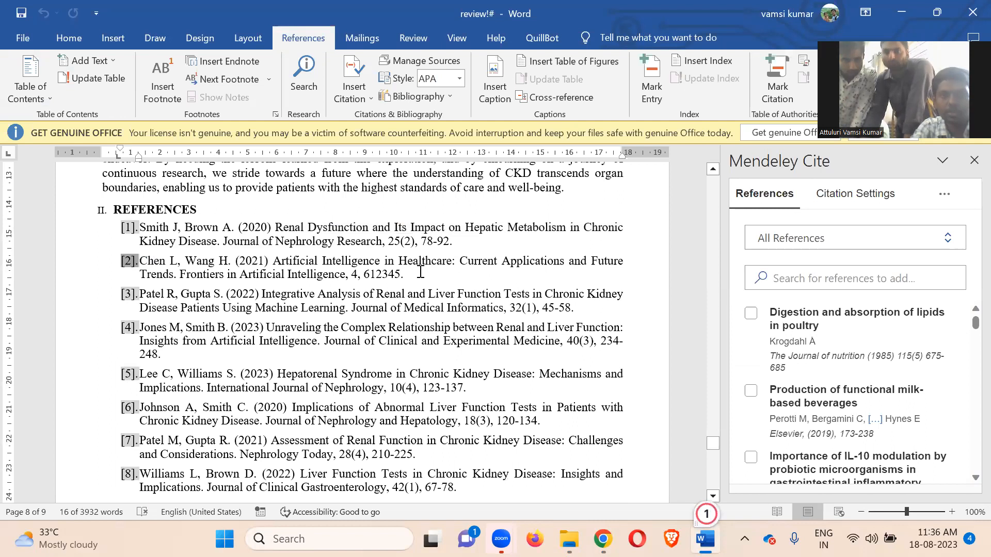
left_click_drag(410, 274, 143, 268)
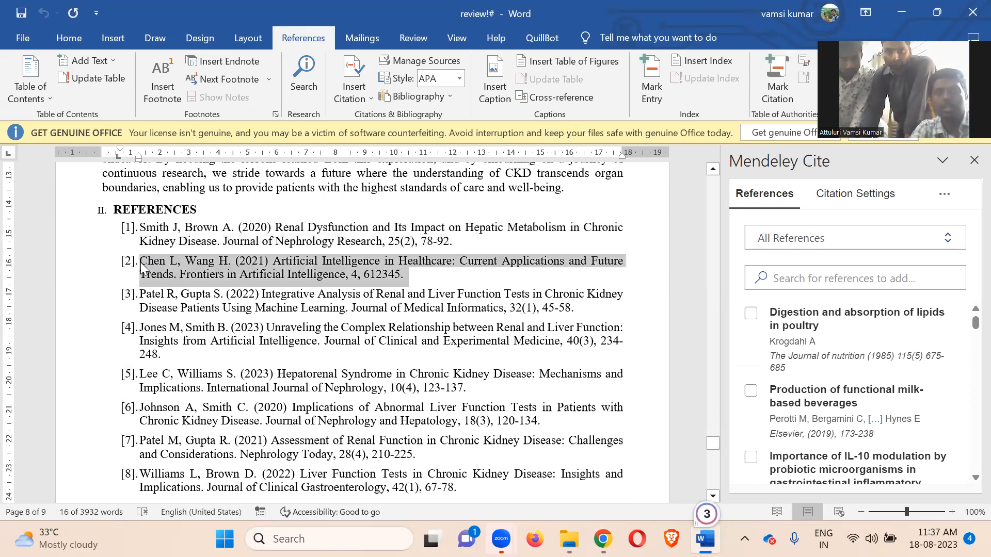
Switch to Google Scholar and search for the complete reference [2], including its list number, authors, year and journal details.
key("alt+Tab")
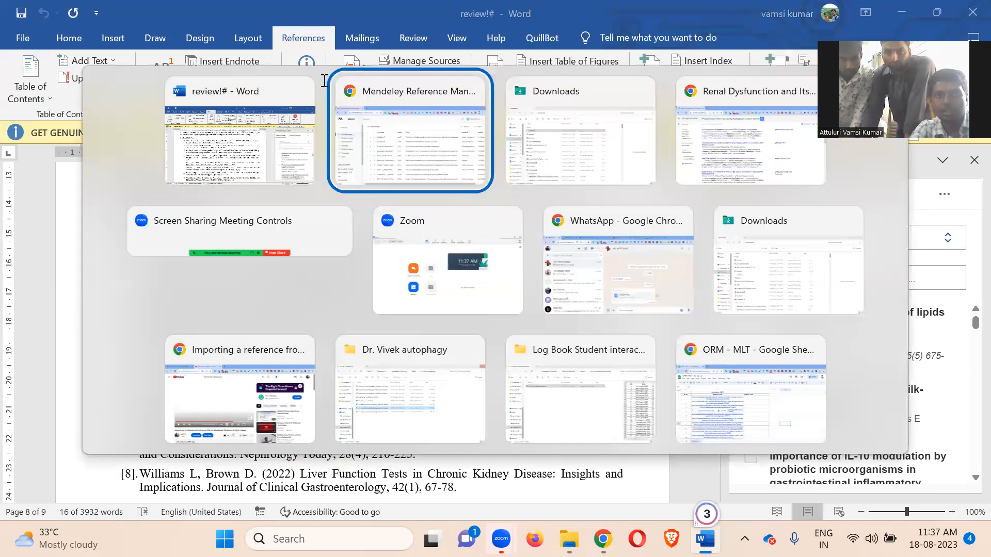
key("alt+Tab")
key("alt+Tab")
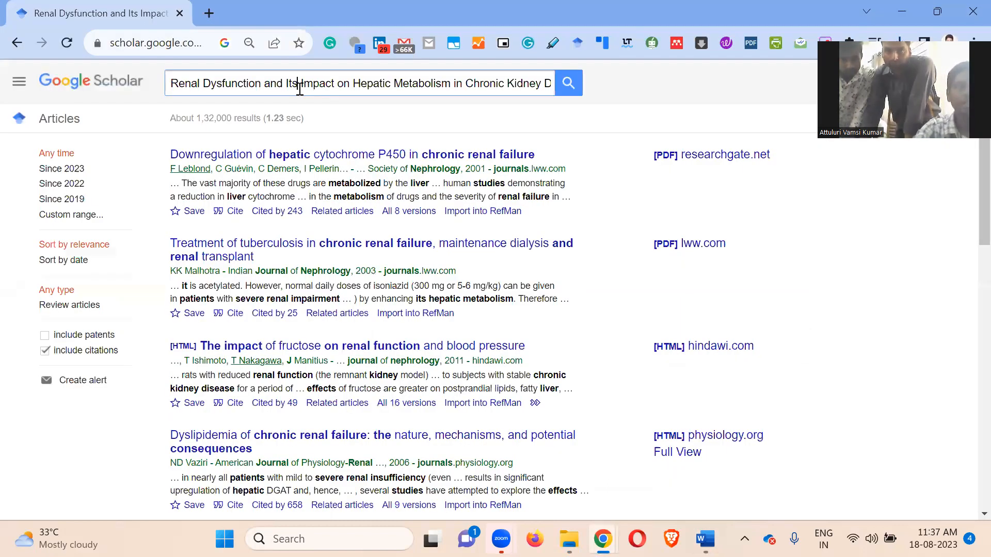
triple_click(299, 89)
type("[2]. Chen L, Wang H. (2021) Artificial Intelligence in Healthcare: Current Applications and Future Trends. Frontiers in Artificial Intelligence, 4, 612345.")
key("Return")
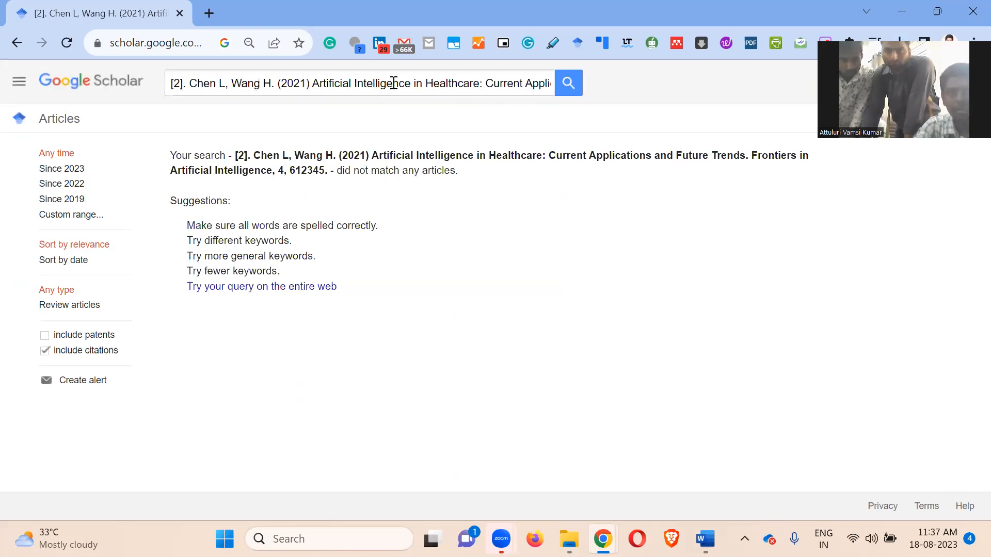
Remove the "[2]." list number from the start of the Google Scholar query and repeat the search.
left_click(189, 88)
key("BackSpace")
key("BackSpace")
key("BackSpace")
key("BackSpace")
key("BackSpace")
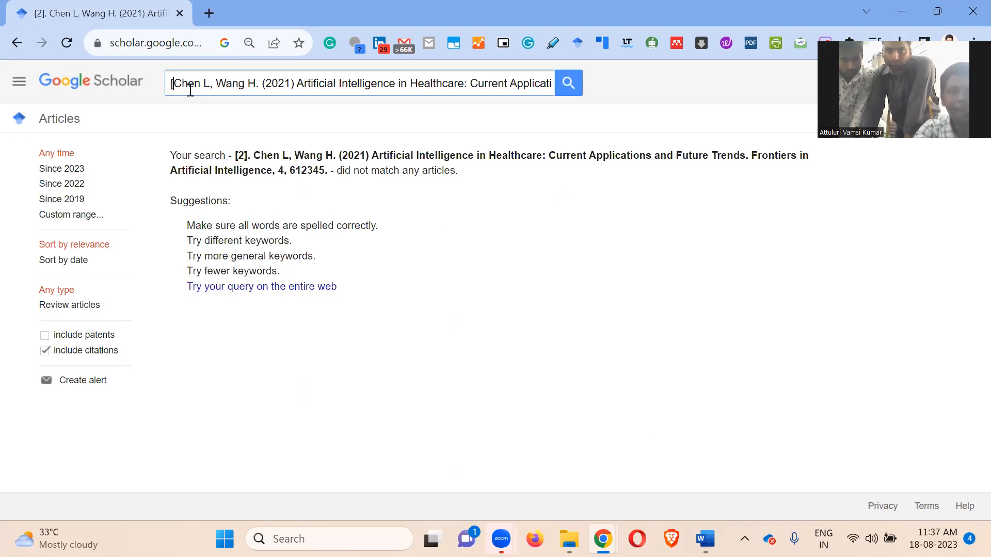
key("Return")
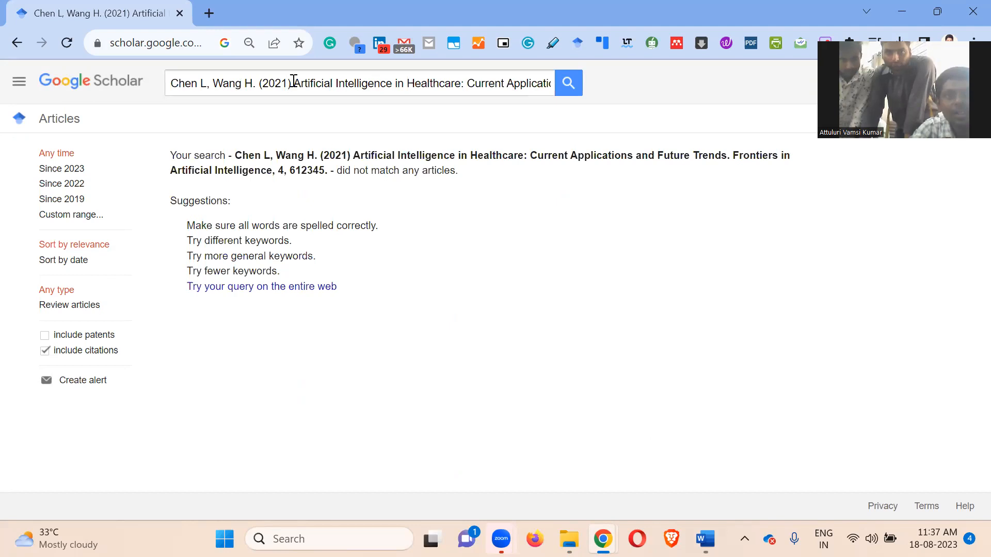
Search only for the title and journal of reference [2], export the found article's RefMan citation and switch back to Word.
mouse_move(494, 81)
left_mouse_down()
mouse_move(655, 91)
mouse_move(482, 82)
mouse_move(501, 88)
left_mouse_up()
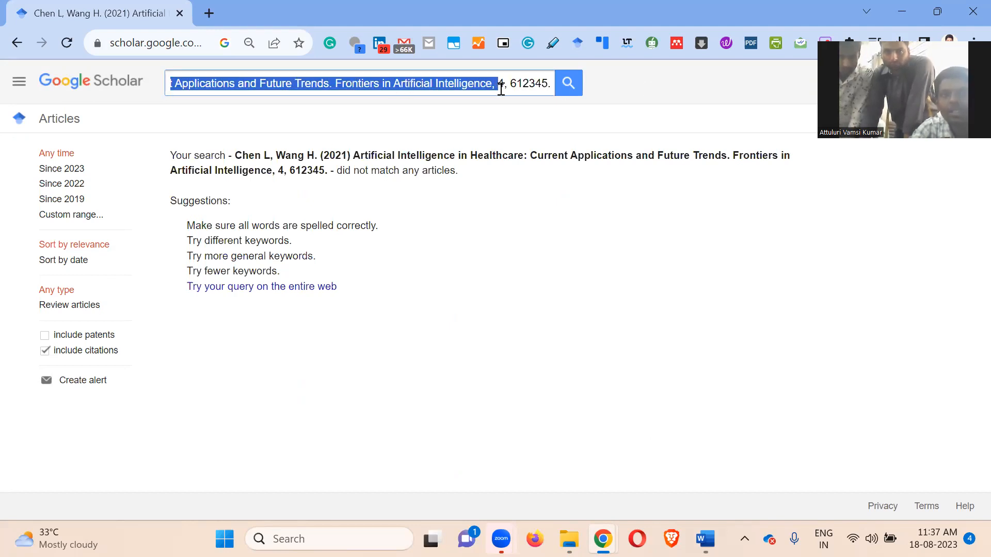
key("ctrl+a")
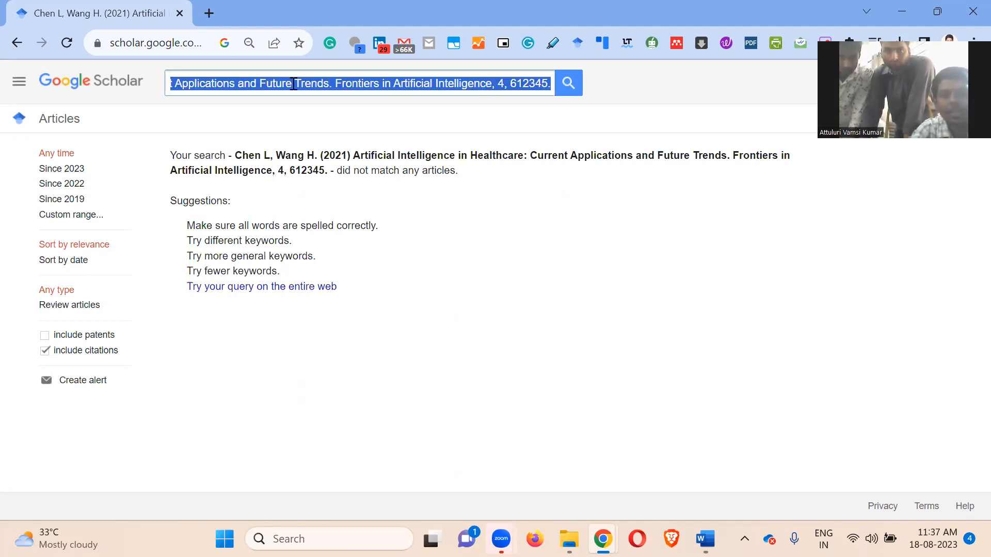
key("ctrl+v")
key("Return")
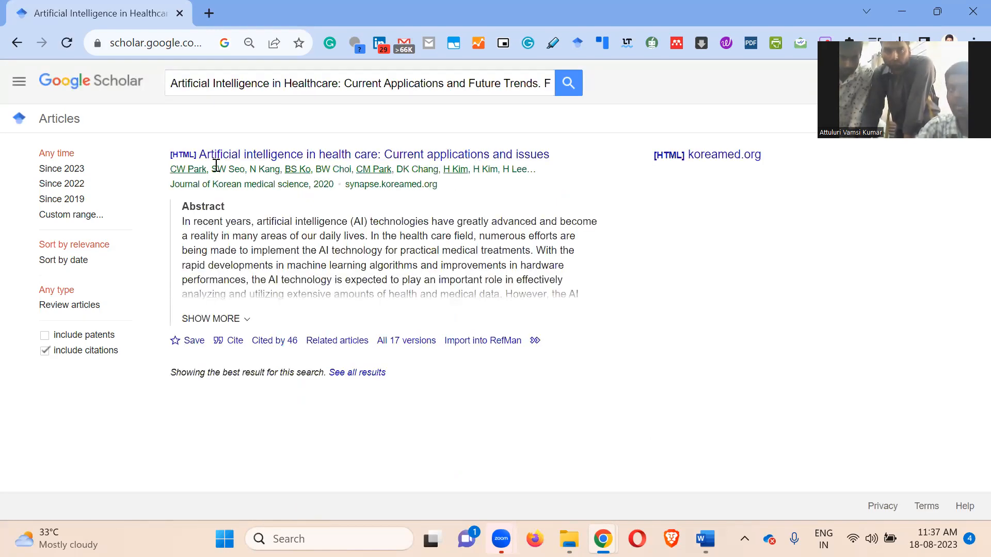
left_click(494, 345)
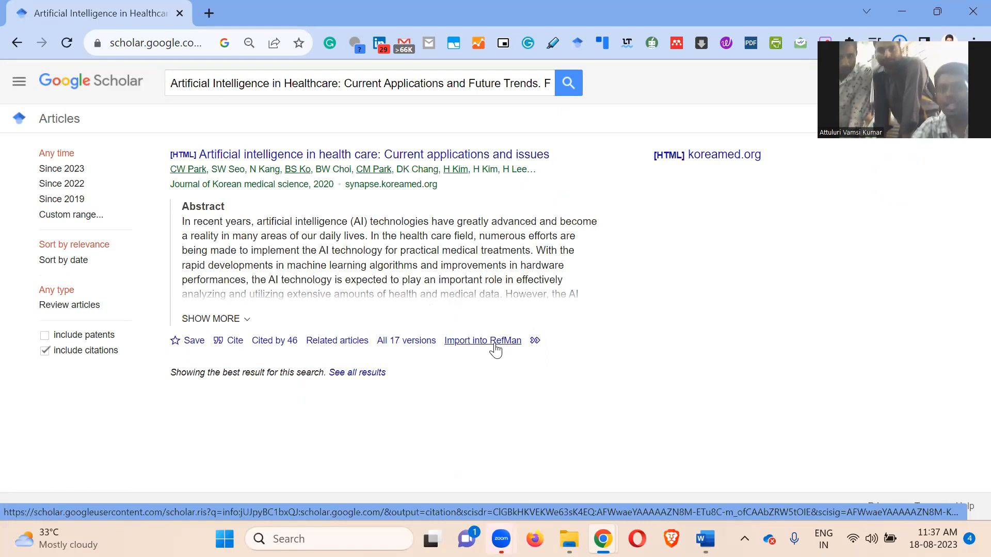
key("alt+Tab")
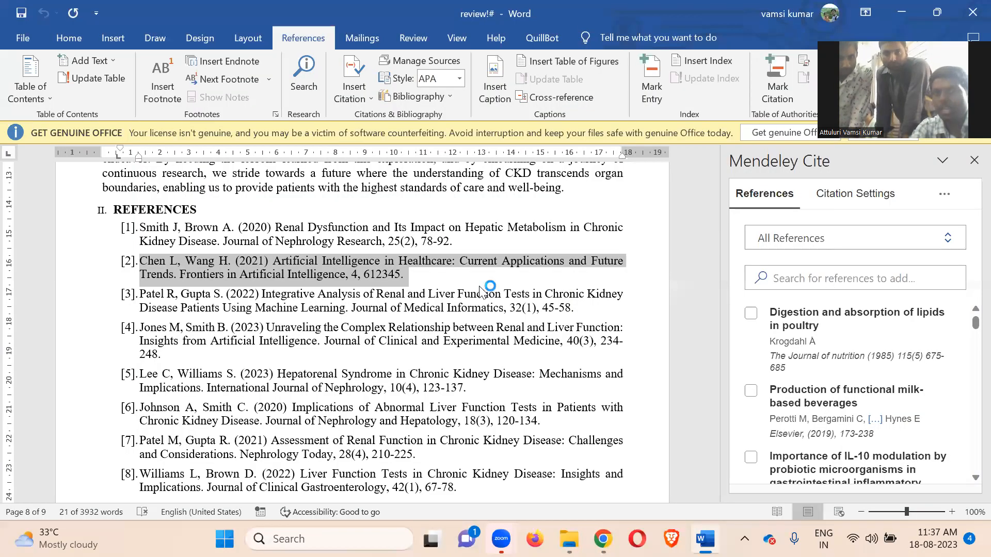
Switch to the Downloads folder and import scholar (1).ris into the Mendeley Reference Manager library.
key("alt+Tab")
key("alt+Tab")
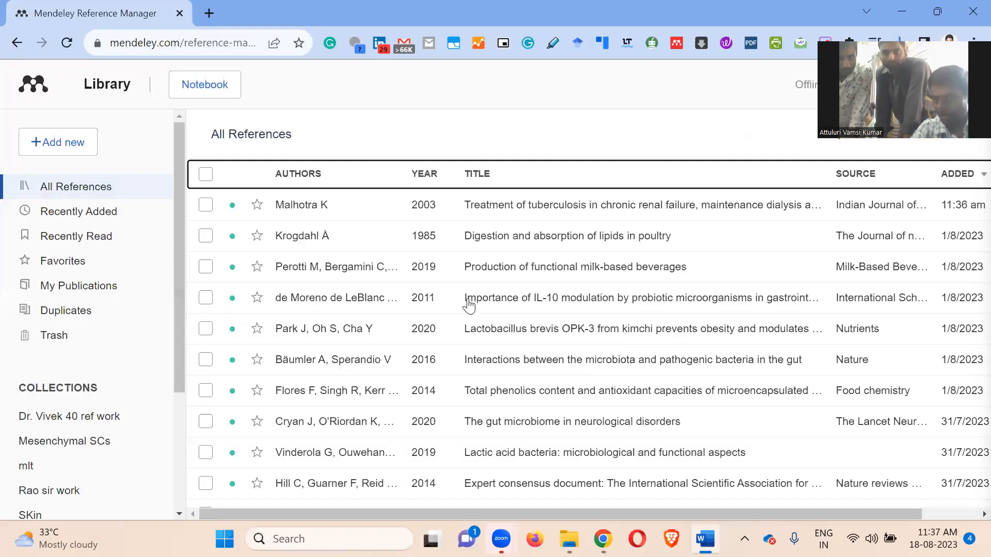
key("alt+Tab")
key("alt+Tab")
key("alt+Tab")
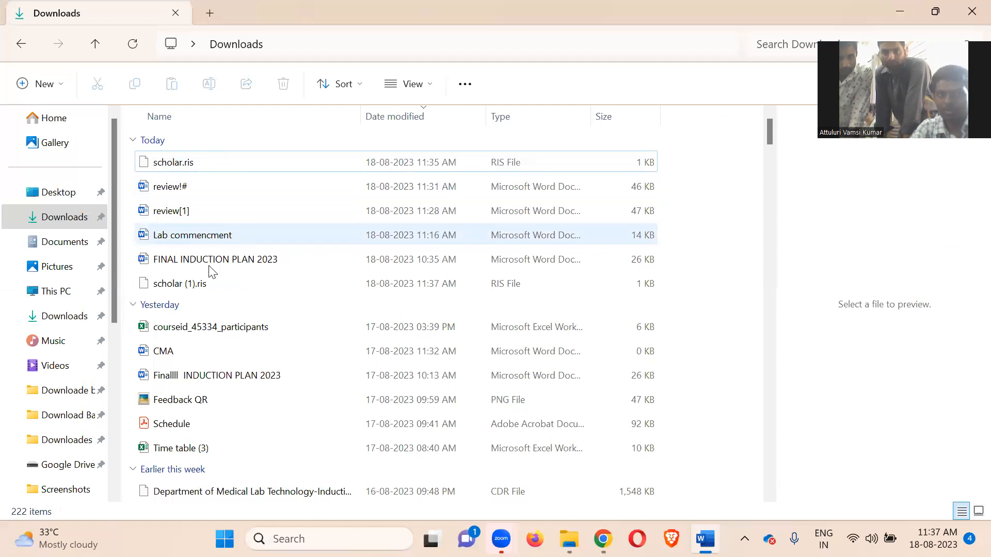
left_click(208, 282)
left_click_drag(591, 372, 507, 339)
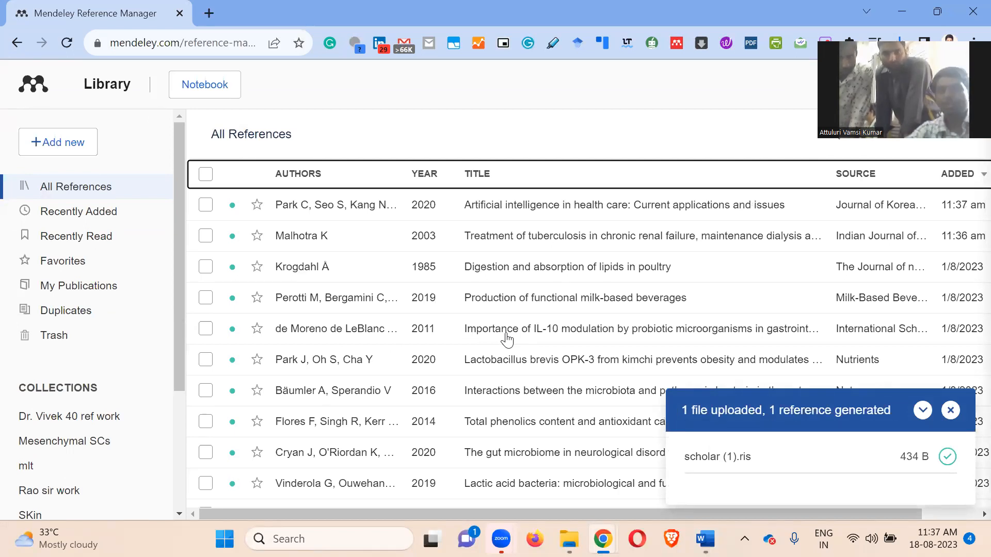
Switch back to the review!# document in Word and update the Mendeley Cite references from the library.
key("alt+Tab")
key("Tab")
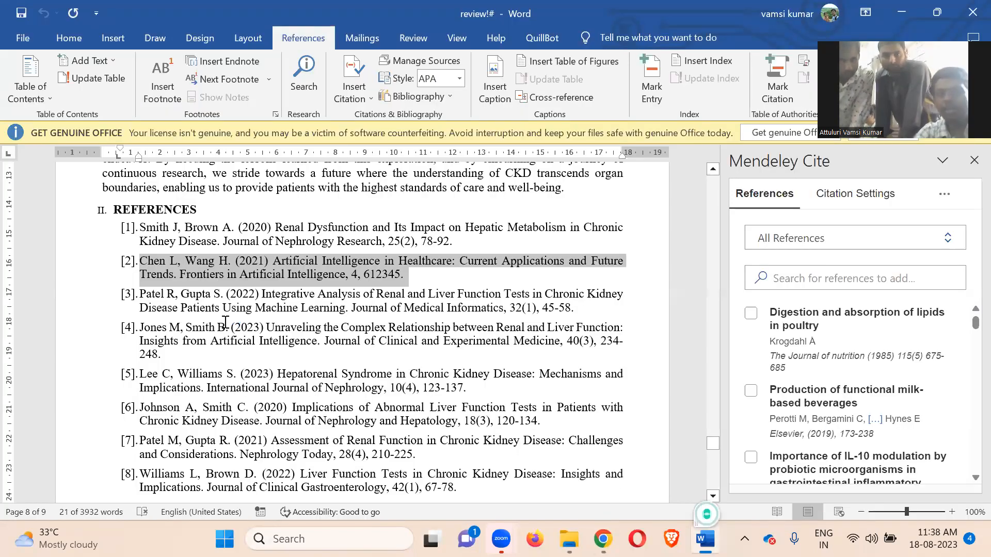
left_click(947, 201)
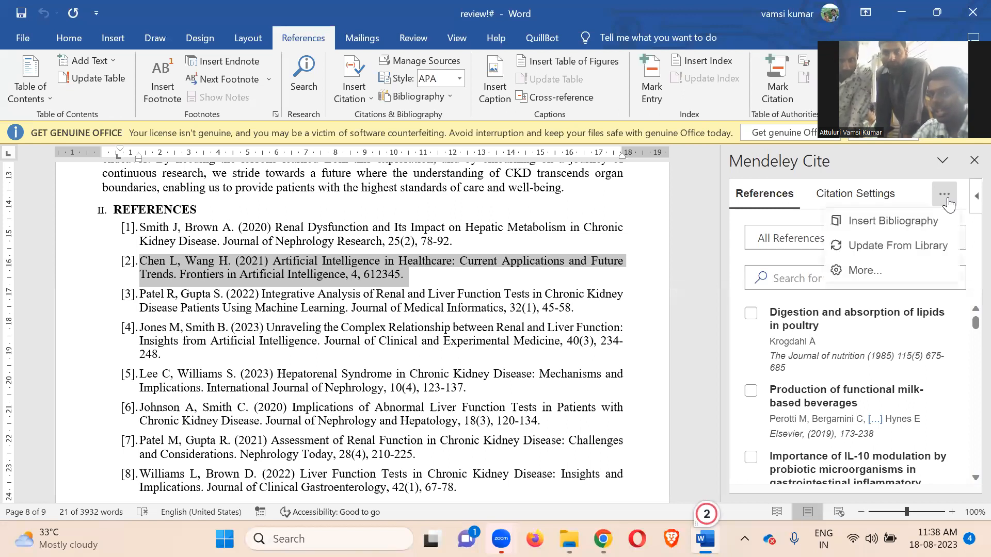
left_click(898, 257)
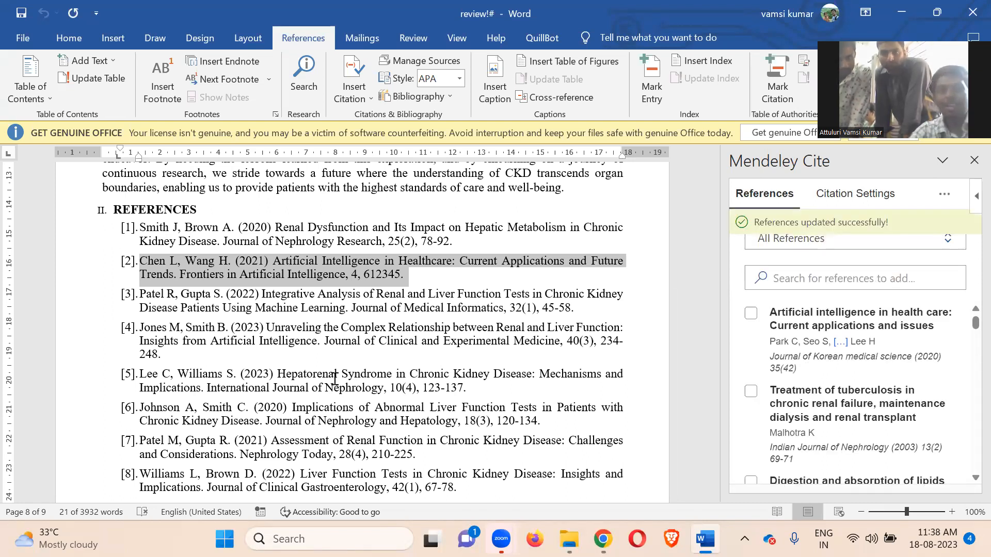
Insert the citation "Artificial intelligence in health care: Current applications and issues" after the [2] marker in the introduction.
scroll(335, 380, "up", 15)
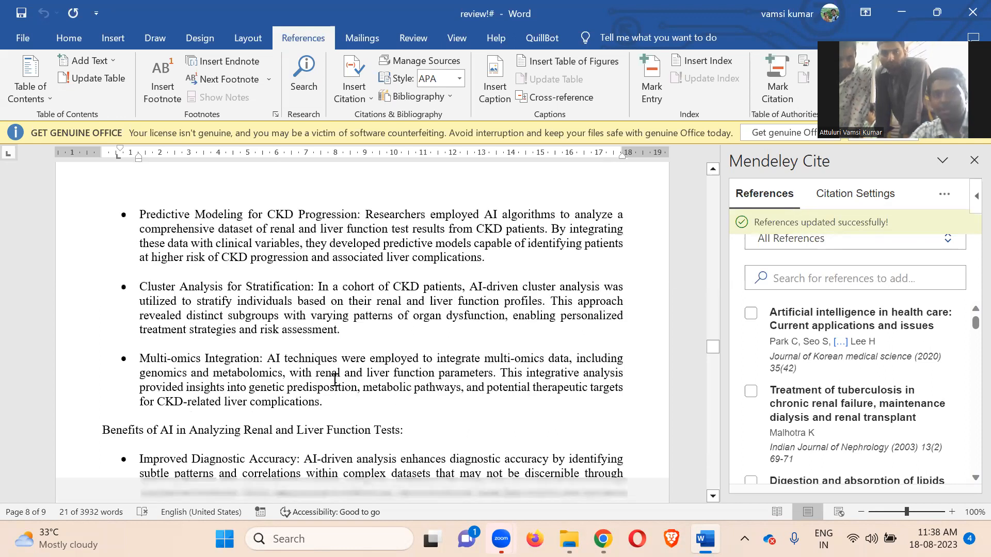
scroll(334, 379, "up", 10)
scroll(335, 380, "up", 10)
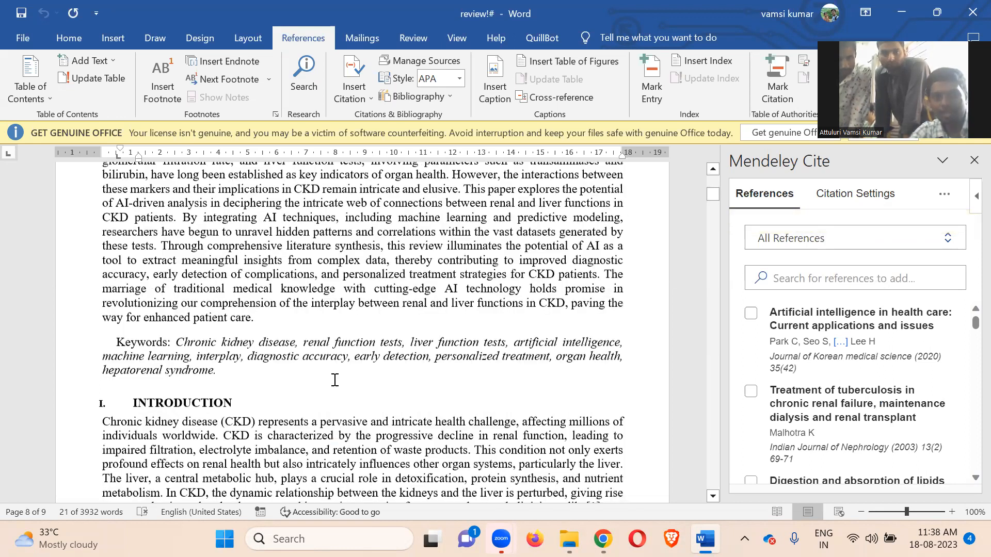
scroll(335, 380, "down", 10)
scroll(334, 380, "up", 5)
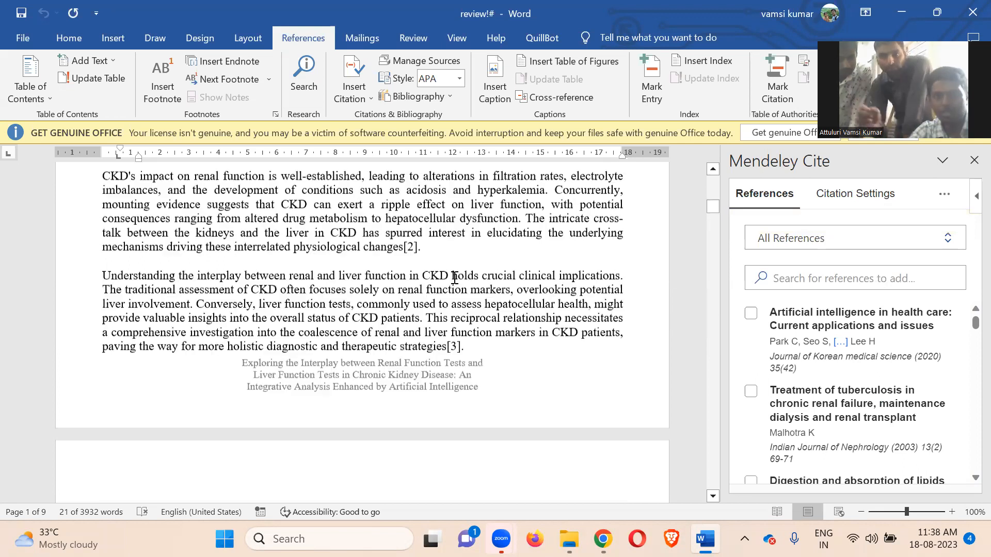
left_click(418, 246)
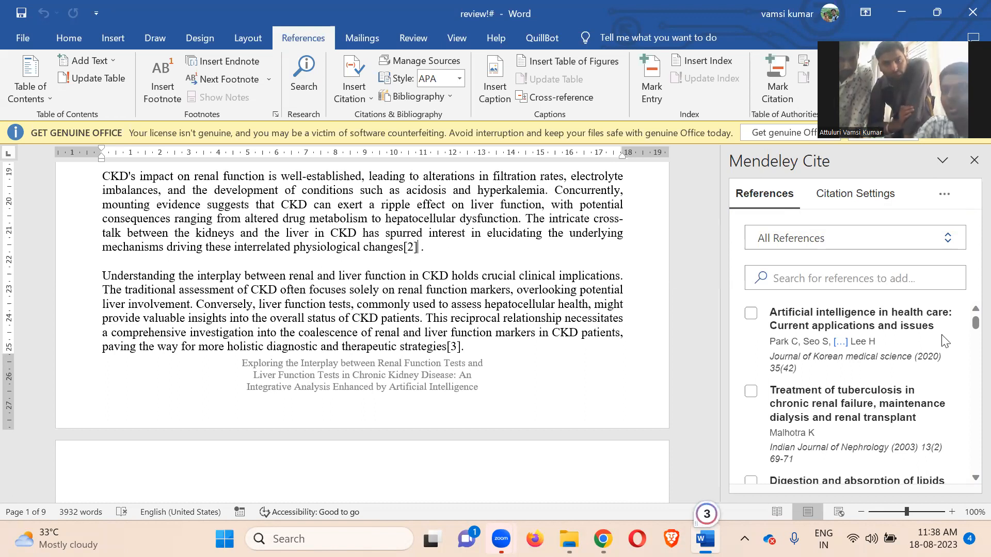
left_click(750, 314)
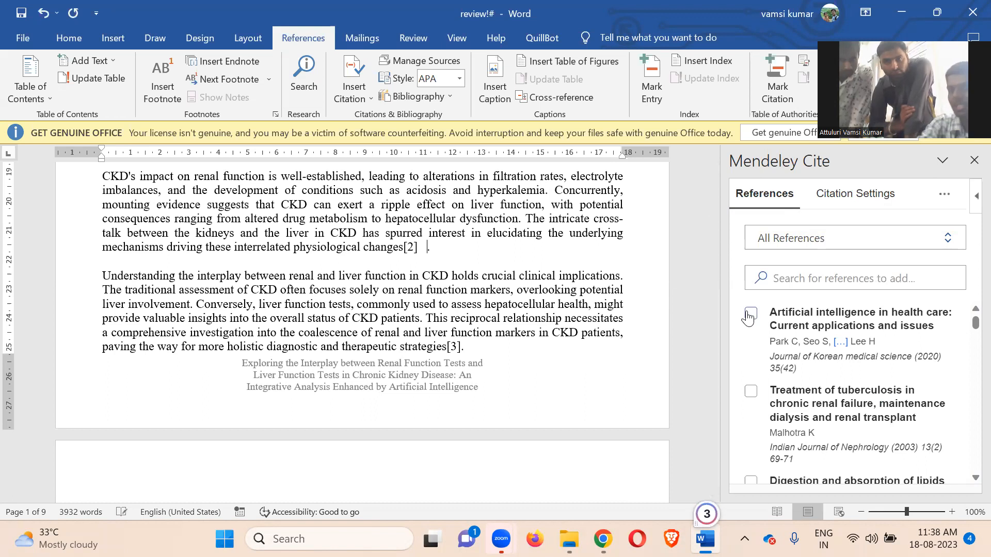
left_click(780, 477)
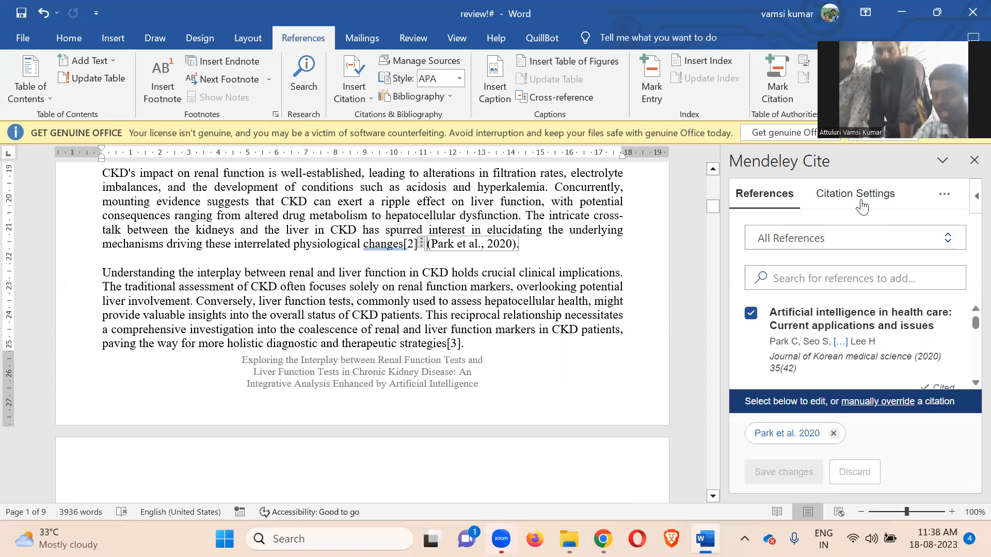
Search the Mendeley Cite citation styles for "apa" and change the citation style to Begell House - APA.
left_click(947, 204)
left_click(869, 197)
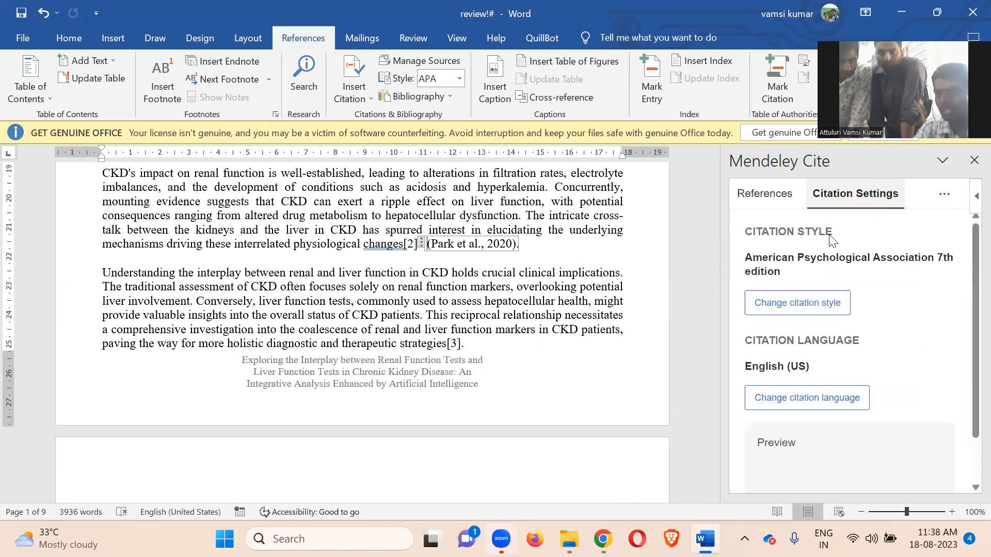
left_click(809, 304)
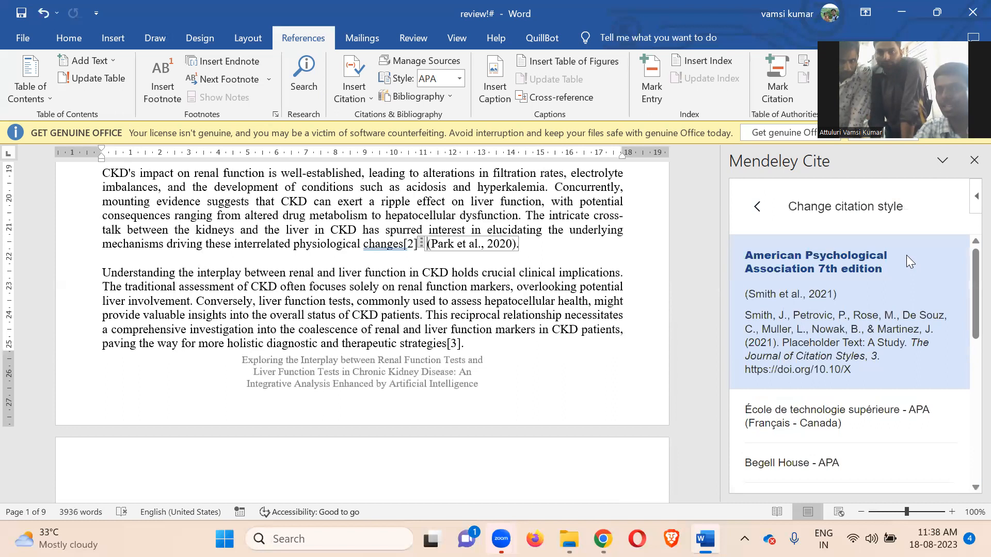
scroll(876, 269, "down", 5)
scroll(876, 270, "down", 3)
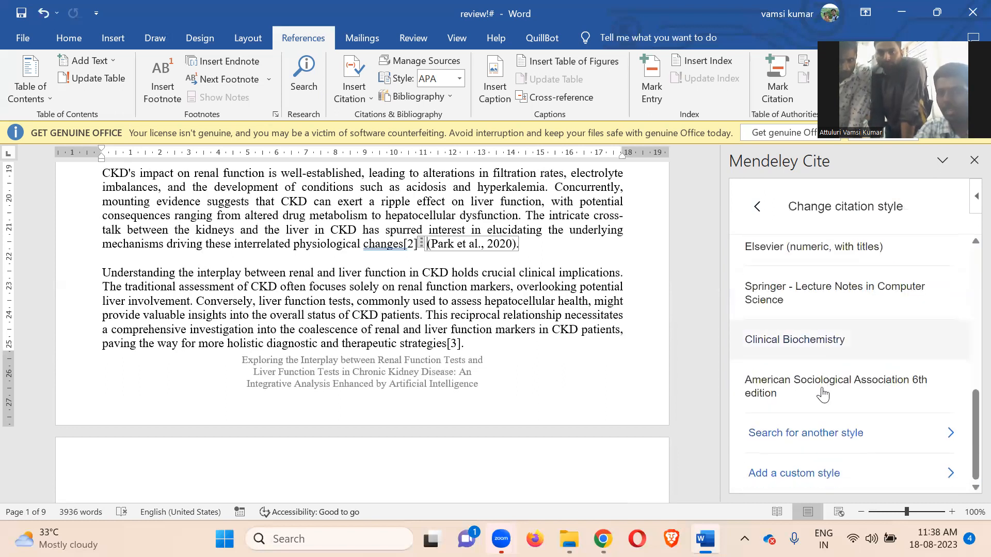
left_click(815, 433)
left_click(840, 326)
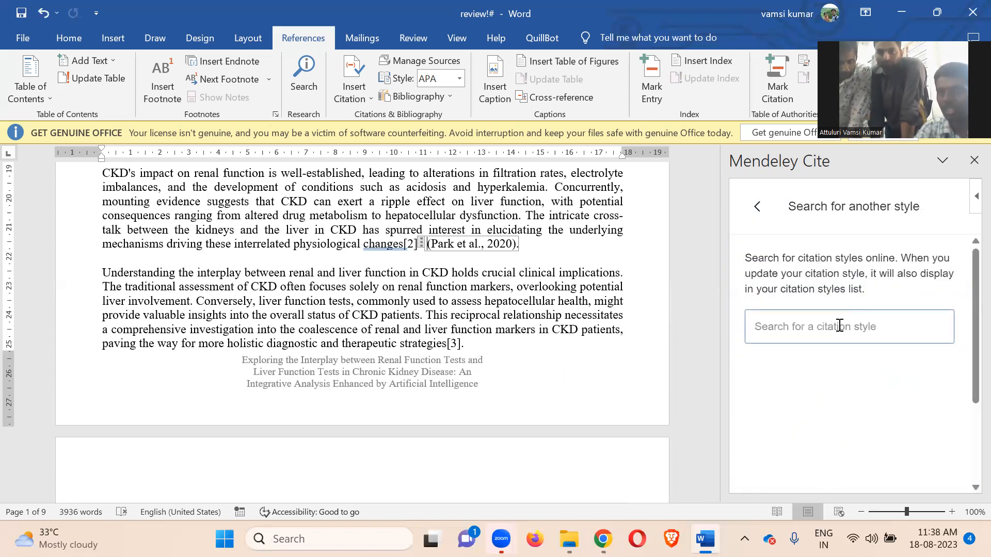
type("apa")
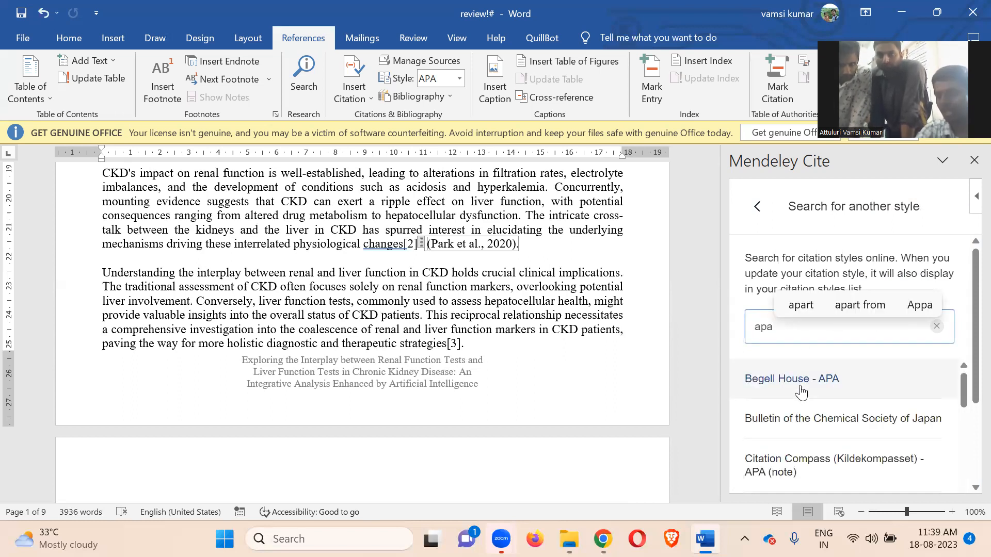
left_click(801, 391)
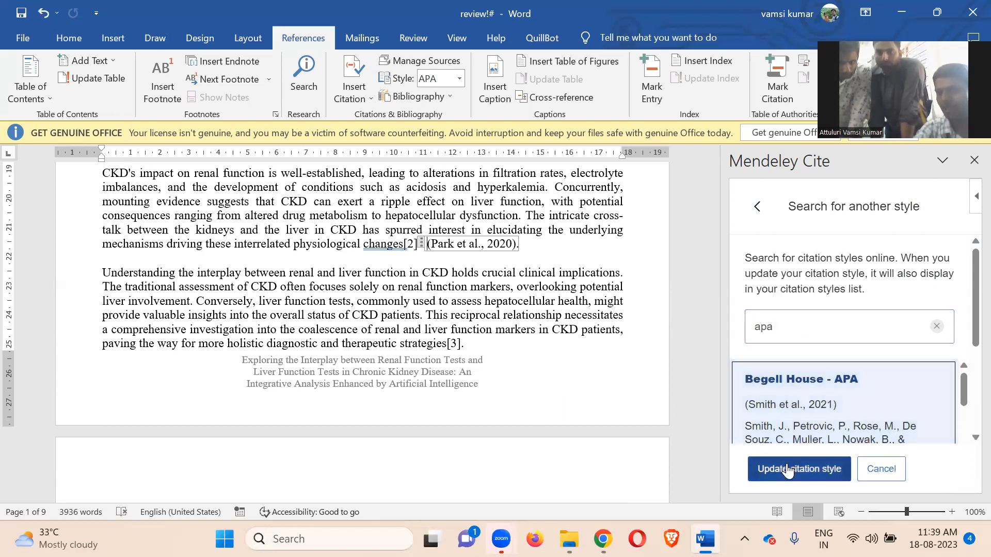
left_click(786, 471)
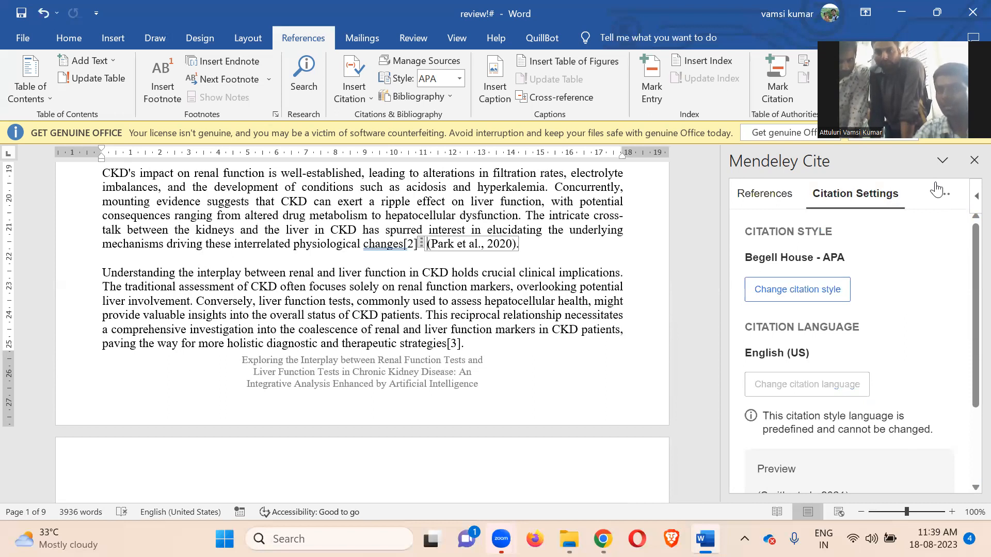
Insert the same artificial intelligence in health care citation again after the full stop of the sentence marked [2].
left_click(766, 195)
left_click(527, 247)
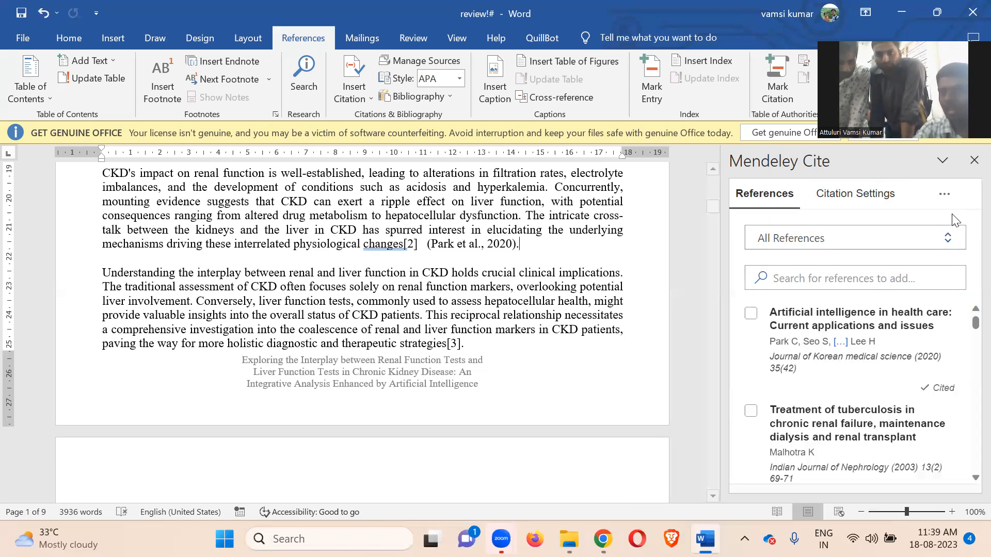
left_click(951, 195)
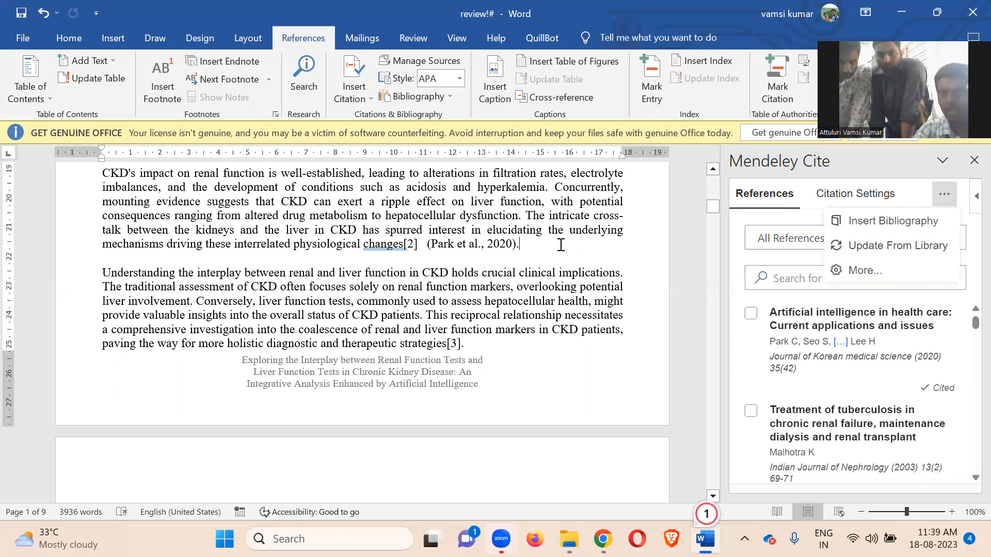
left_click(735, 342)
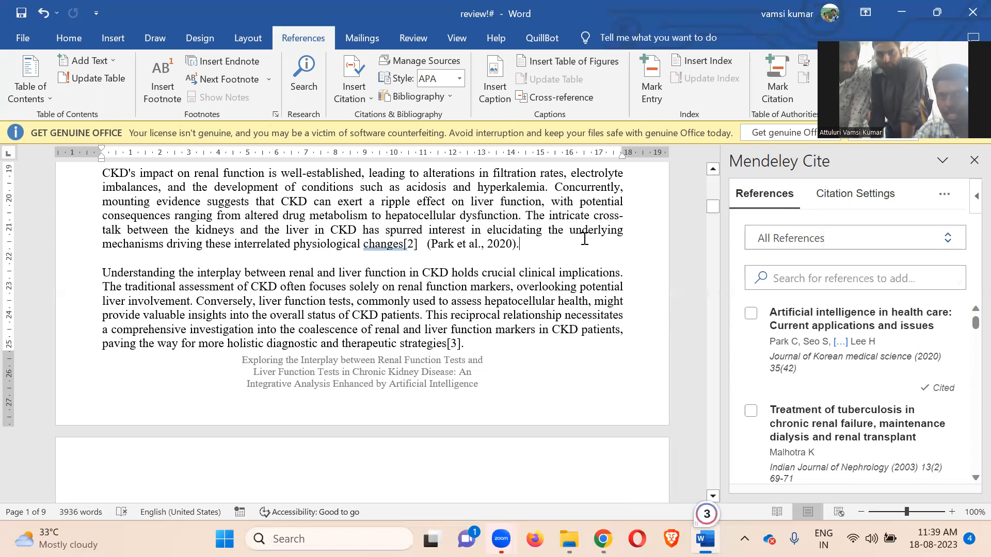
left_click(750, 314)
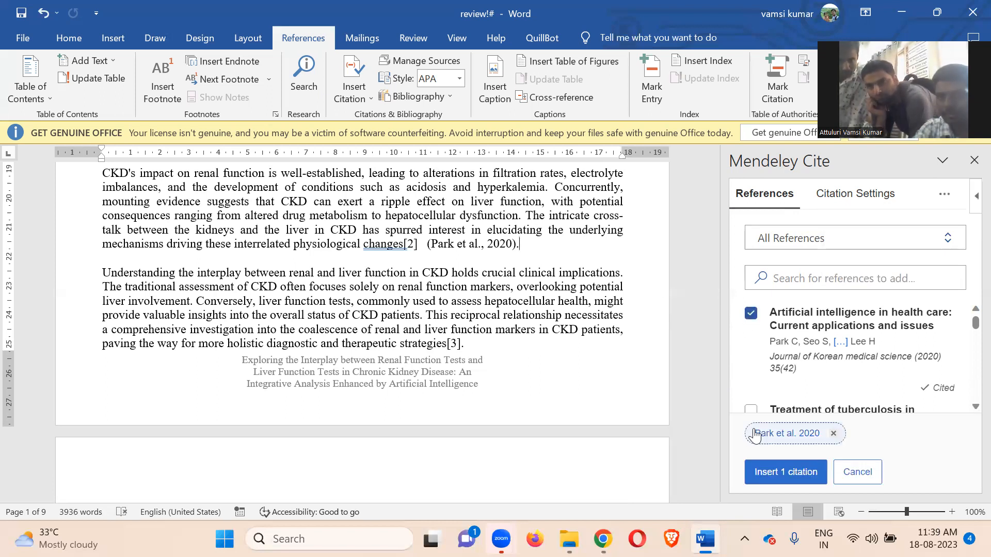
left_click(760, 472)
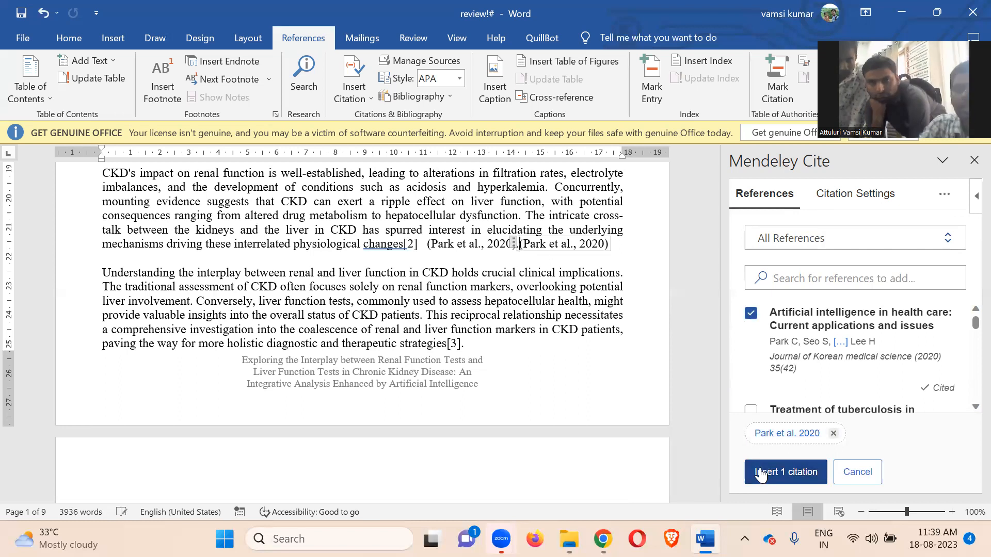
Delete the duplicate citation and the full stop before it, keeping a single citation after the [2] marker.
left_click(630, 257)
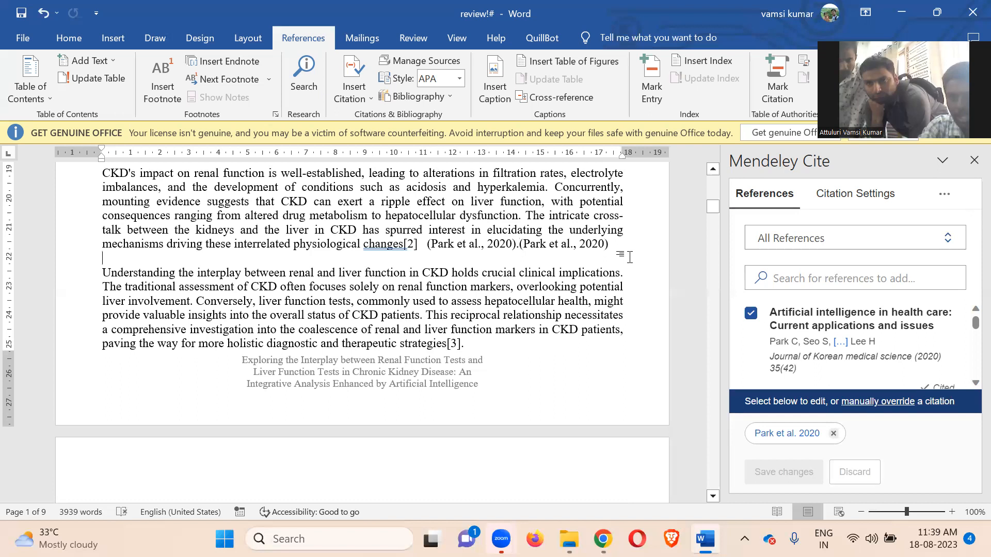
left_click_drag(428, 245, 517, 253)
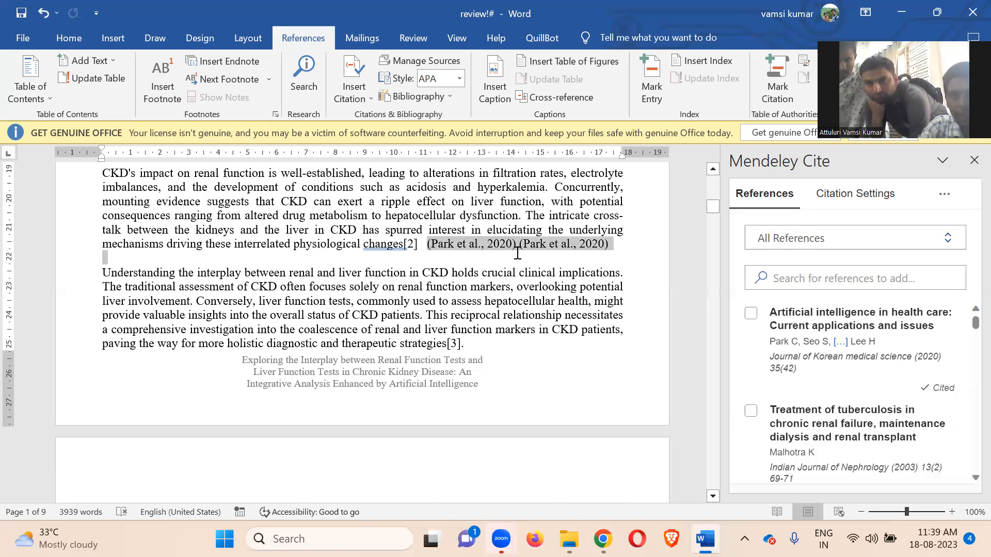
left_click(517, 252)
key("Delete")
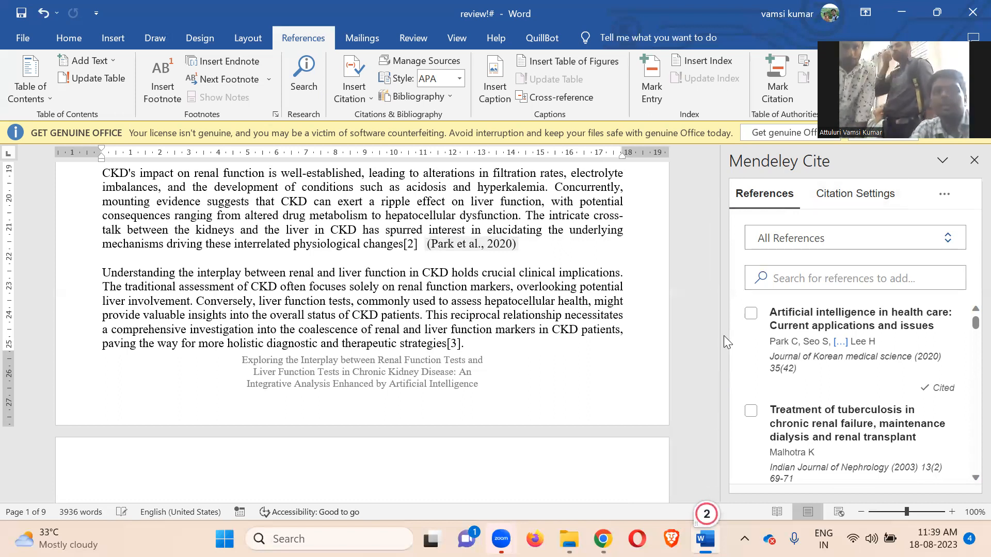
Switch to Chrome and search Google in a new tab for "1 2 3 numbering citation style name".
key("alt+Tab")
key("alt+Tab")
key("alt+Tab")
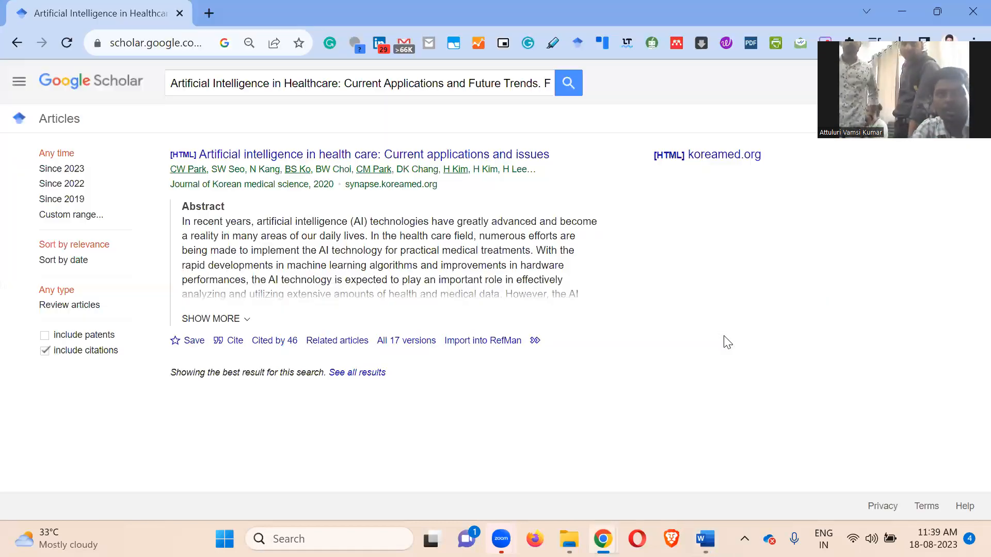
key("ctrl+t")
type("1 ")
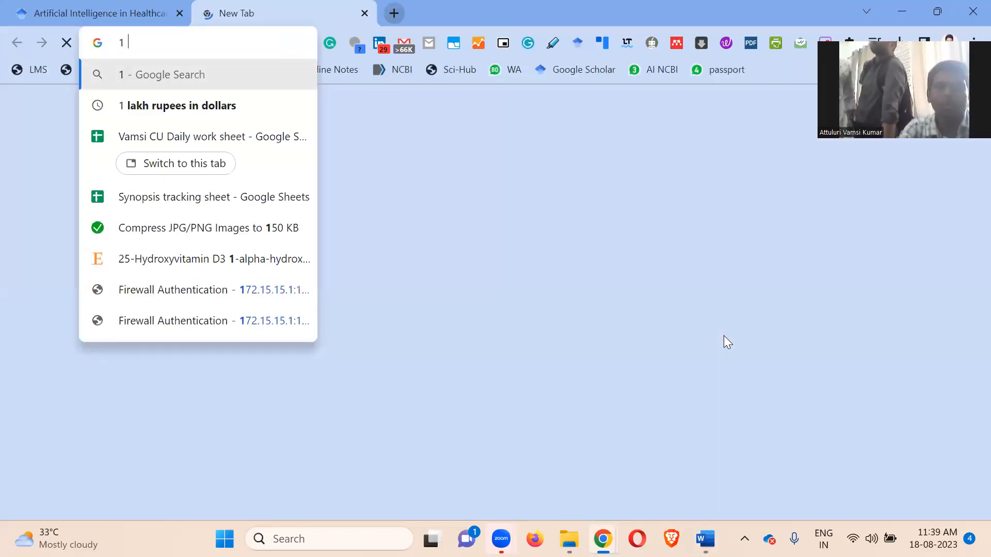
type("2 n")
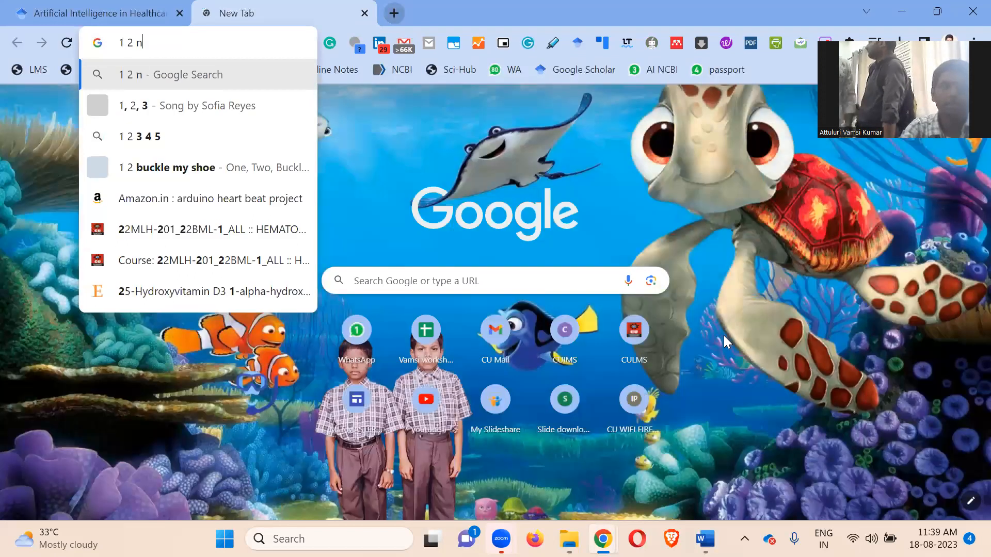
key("BackSpace")
type("3 numberi")
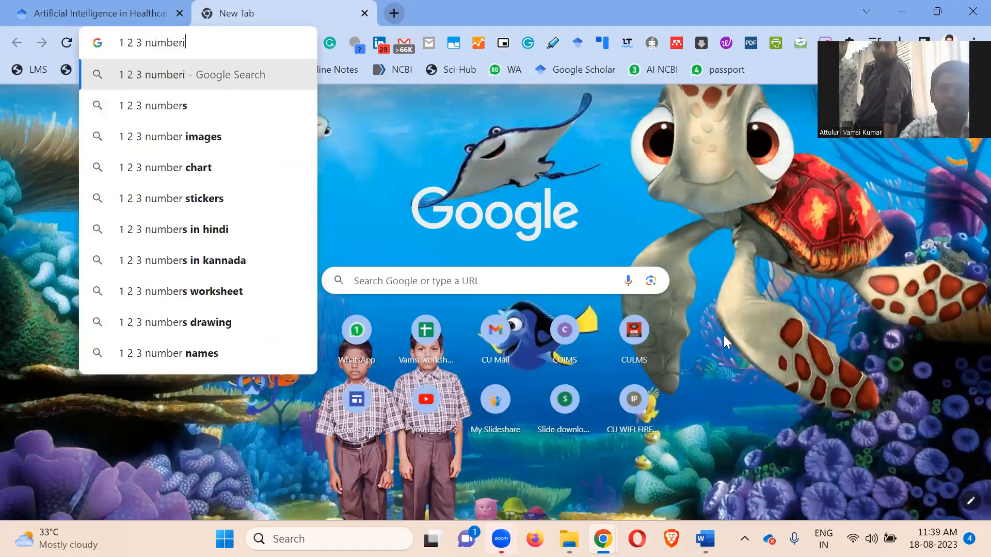
type("ng citation")
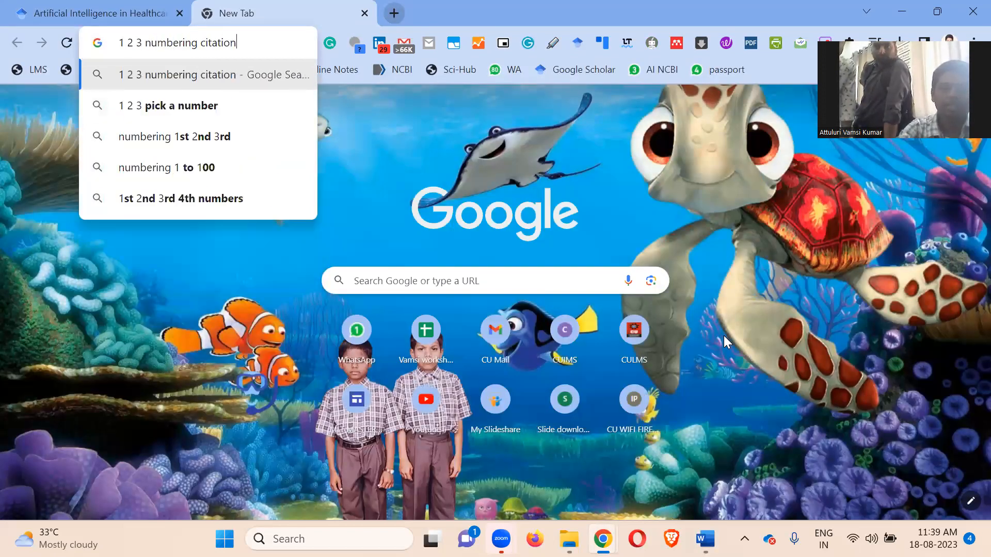
type(" style")
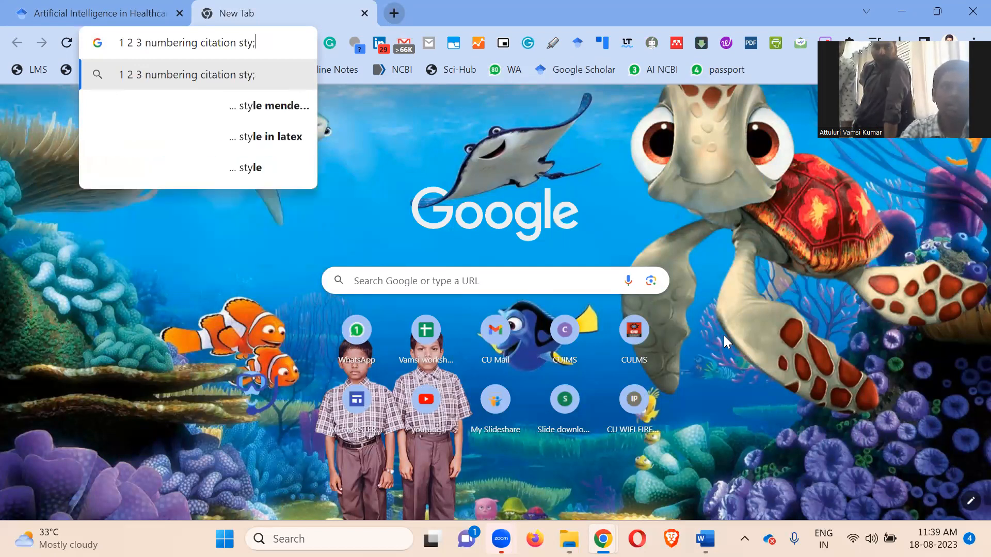
type(" name")
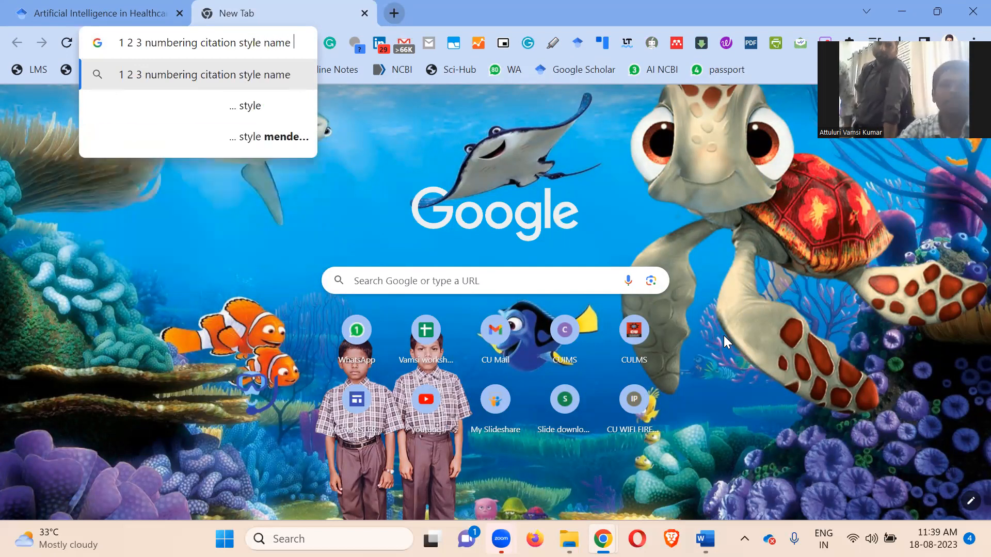
key("Return")
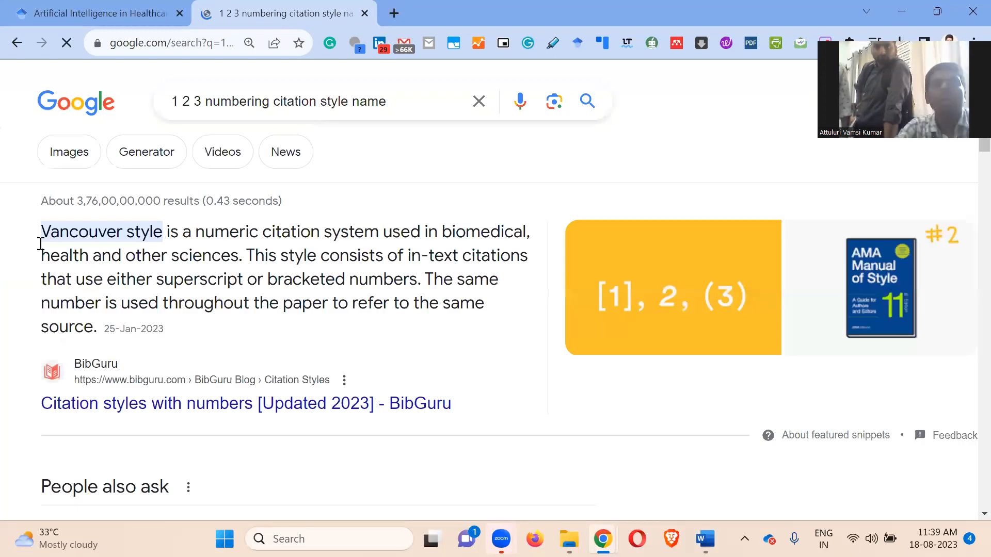
Switch to Word and search the Mendeley Cite citation styles online for "vanco".
key("alt+Tab")
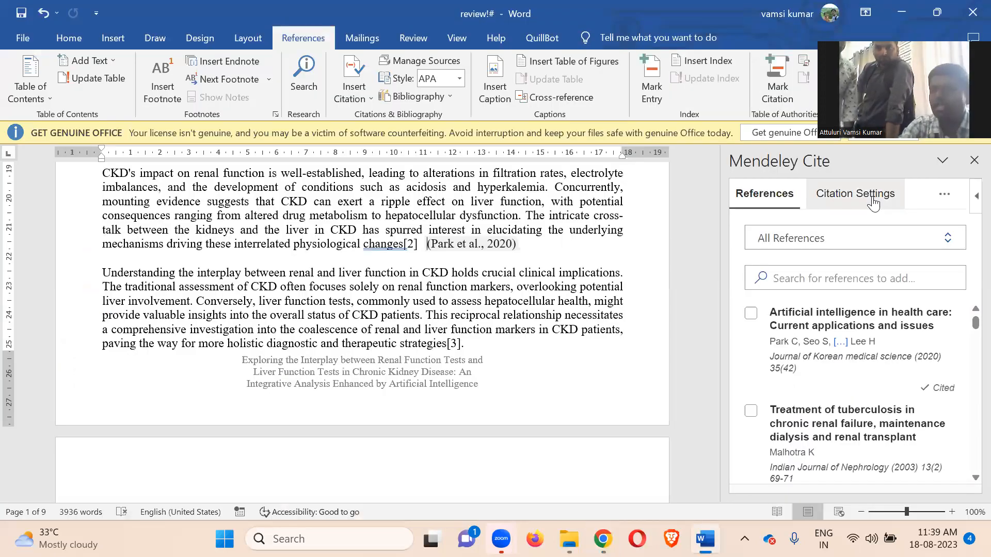
left_click(874, 204)
left_click(811, 293)
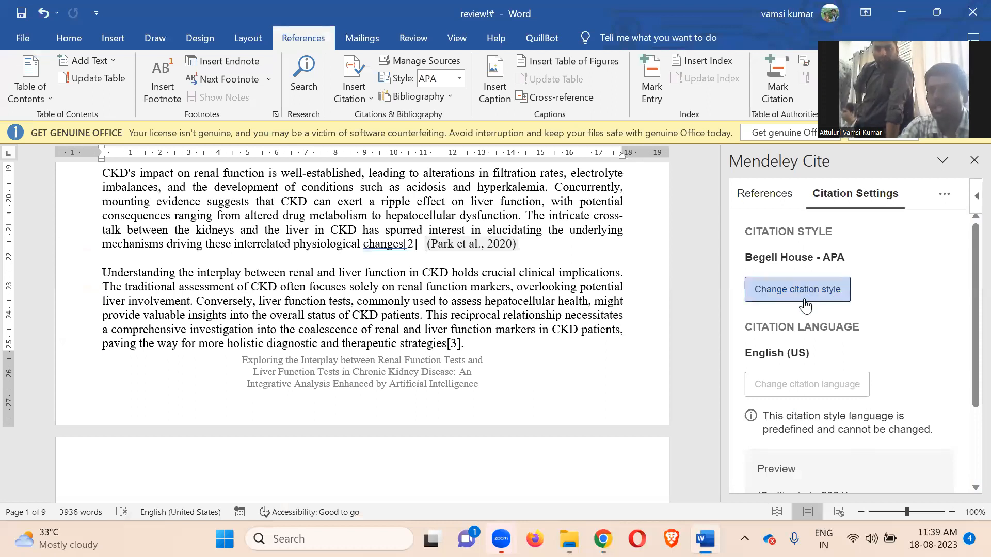
scroll(811, 363, "down", 5)
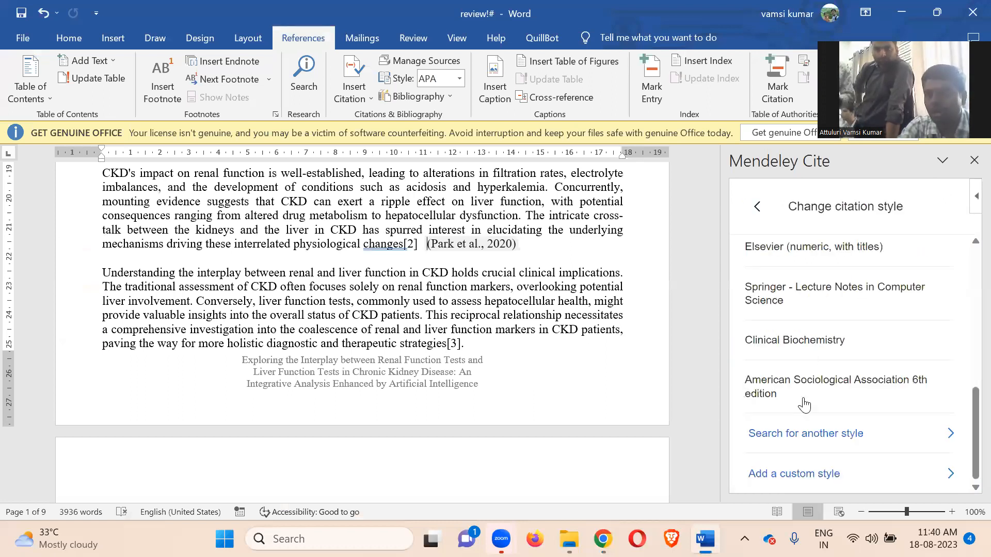
left_click(812, 436)
left_click(801, 326)
type("vanc")
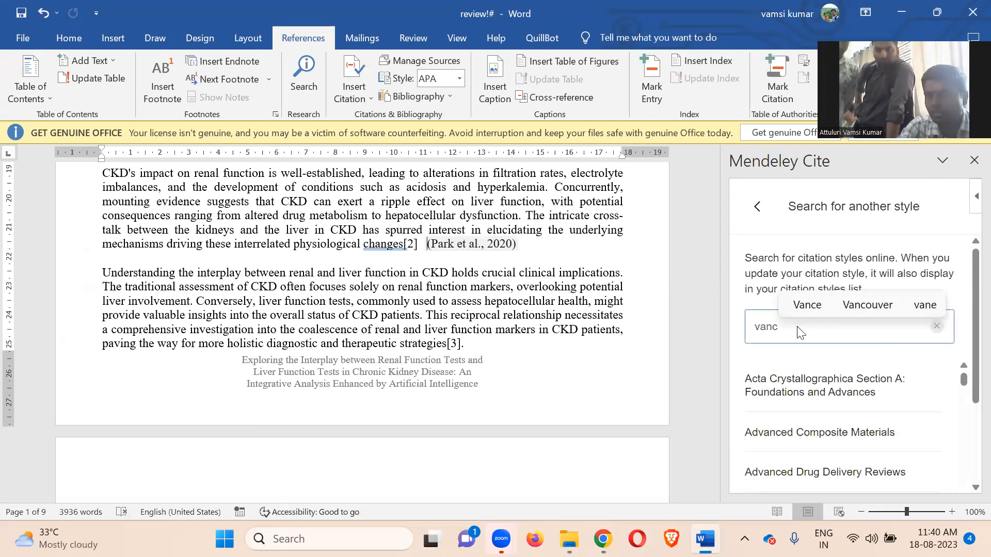
scroll(821, 421, "down", 1)
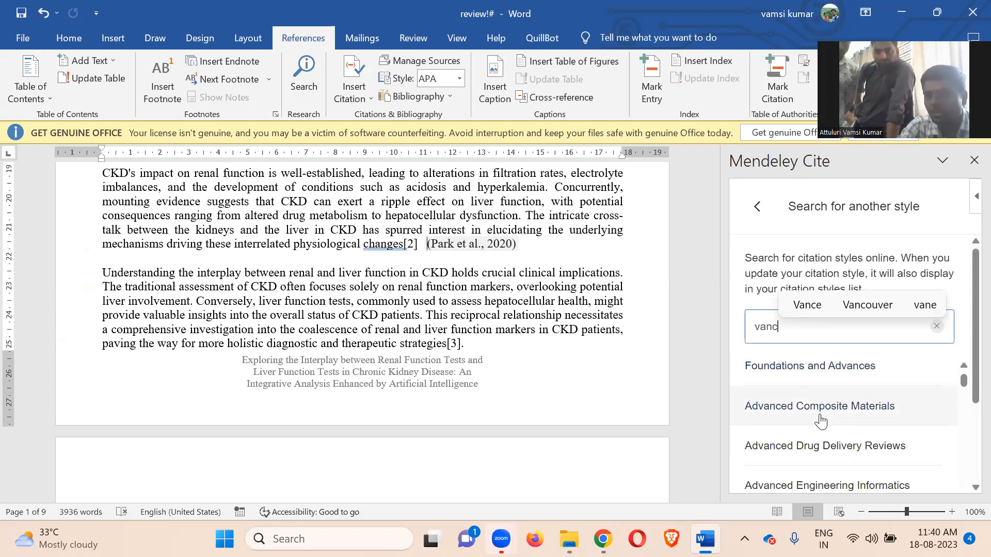
scroll(820, 421, "up", 1)
type("o")
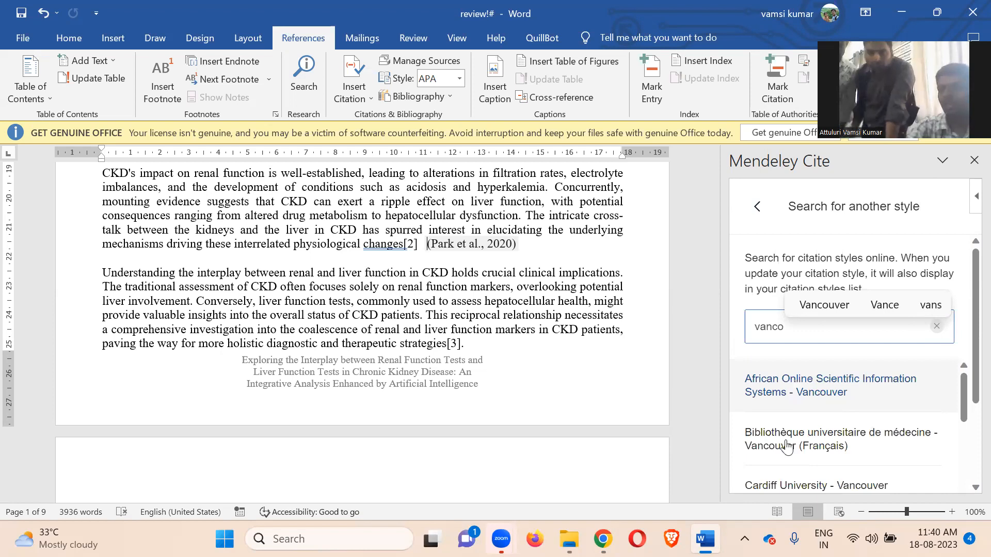
Choose a Vancouver style from the search results and update the document's citation style to it.
scroll(788, 448, "down", 1)
left_click(808, 465)
left_click(803, 470)
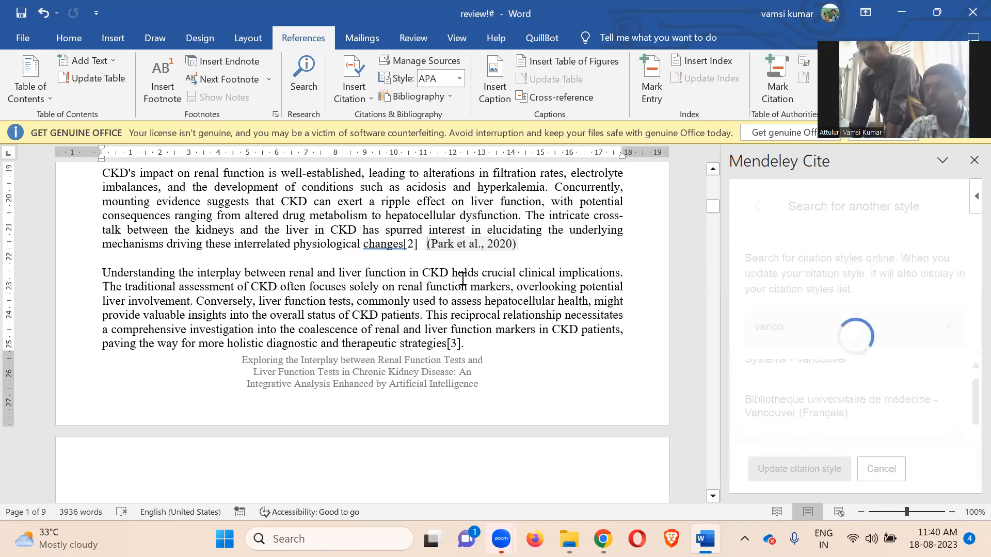
left_click(418, 244)
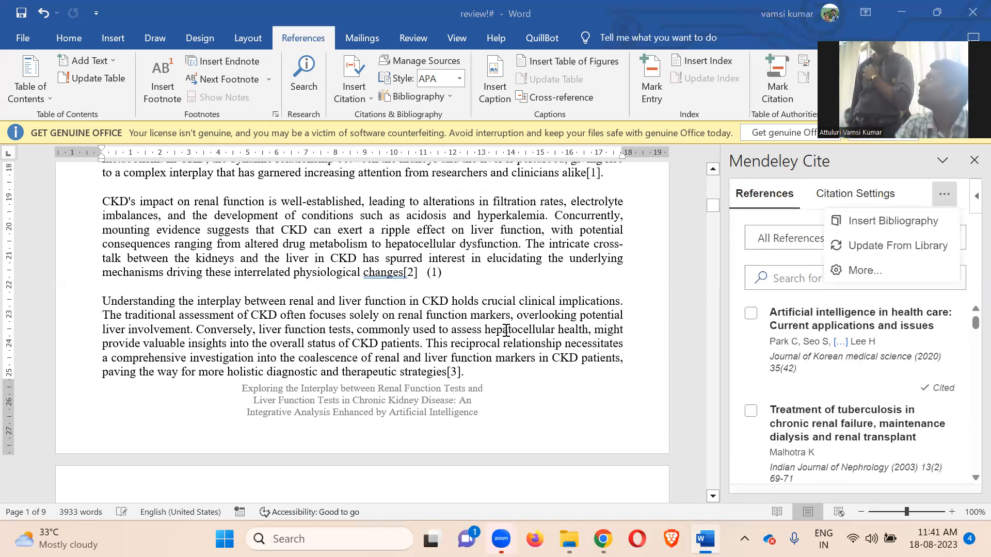
Delete the entire manually written numbered reference list under the REFERENCES heading at the end of the document, keeping the heading.
left_click(456, 276)
scroll(480, 304, "down", 15)
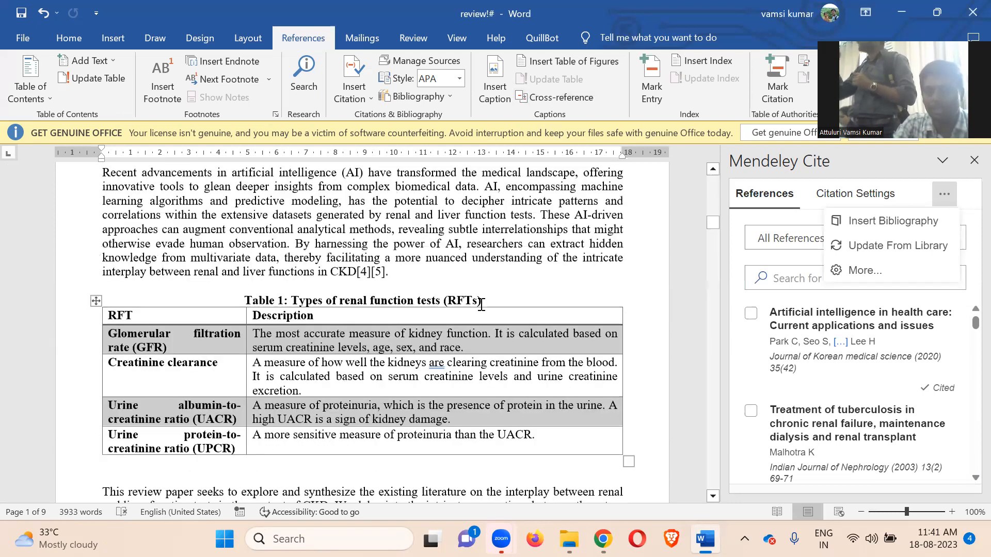
scroll(481, 304, "down", 20)
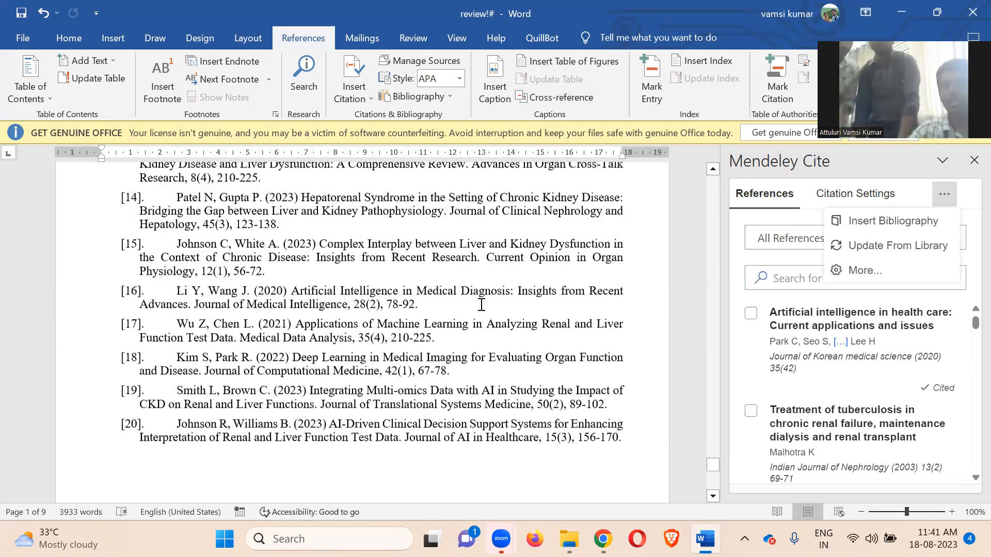
scroll(571, 321, "down", 5)
left_click_drag(630, 292, 525, 140)
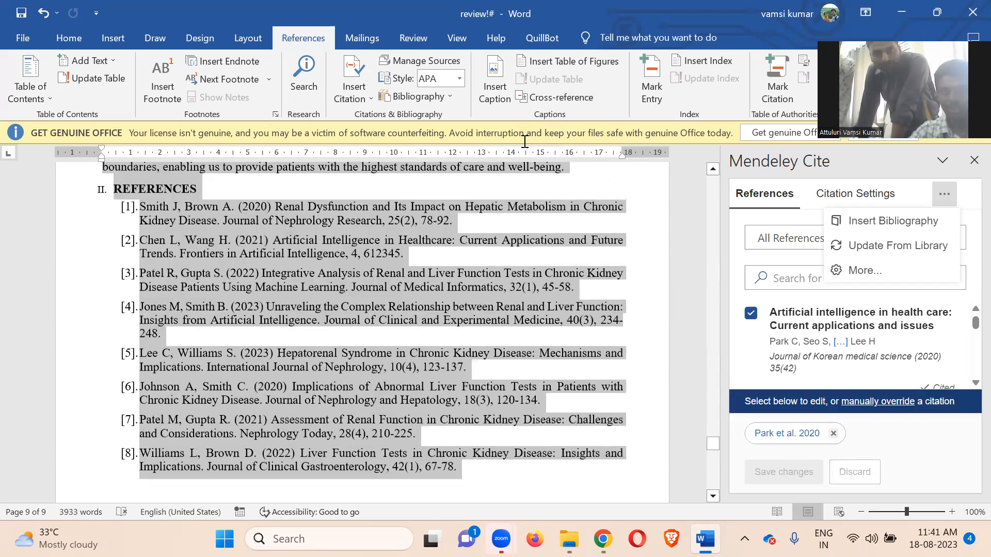
left_click_drag(188, 407, 140, 445)
key("BackSpace")
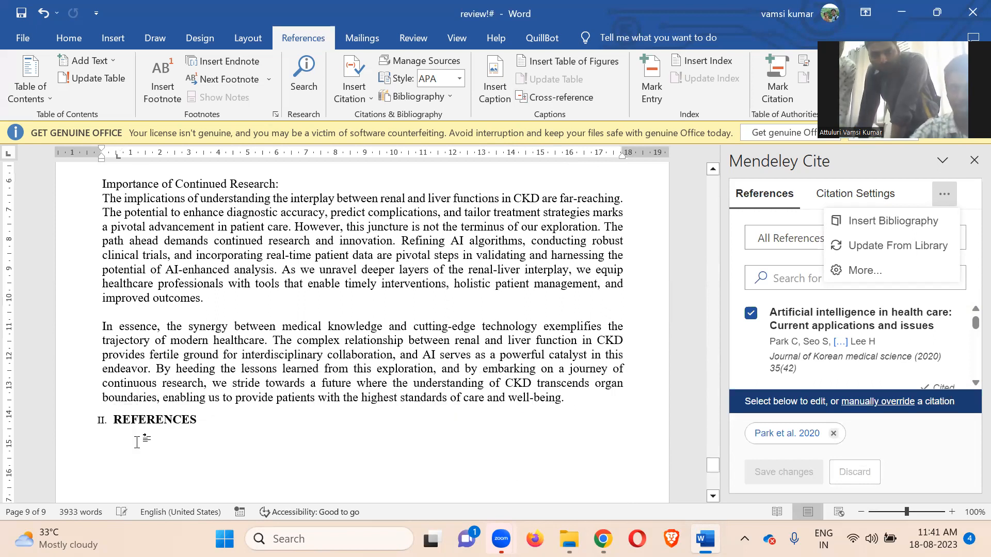
key("BackSpace")
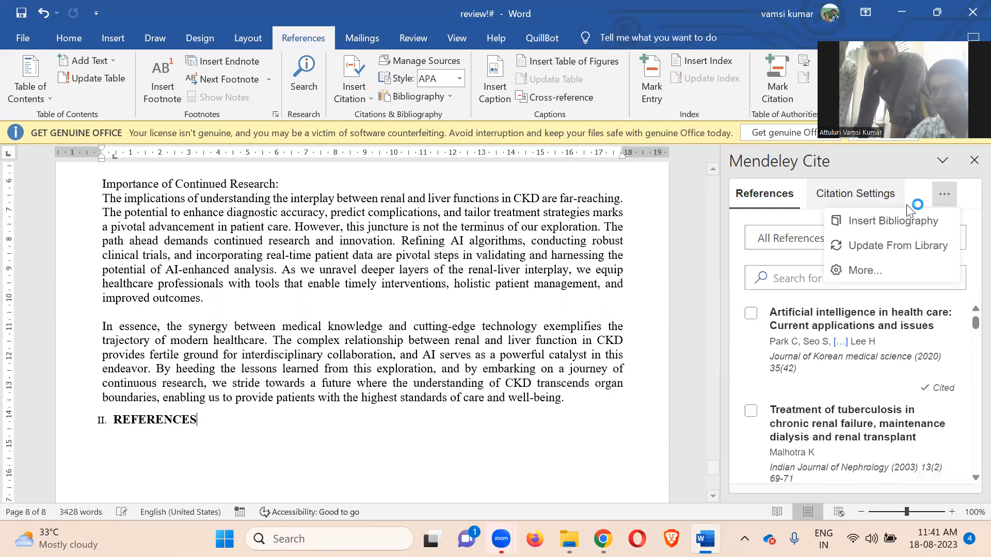
Insert the Mendeley Cite bibliography at the REFERENCES heading and review it at the end of the document.
left_click(944, 199)
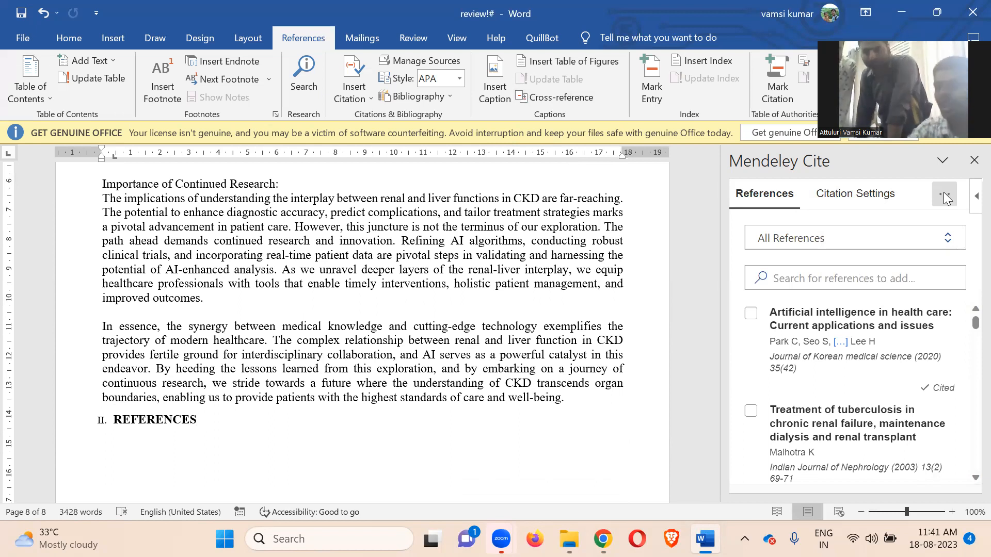
left_click(944, 196)
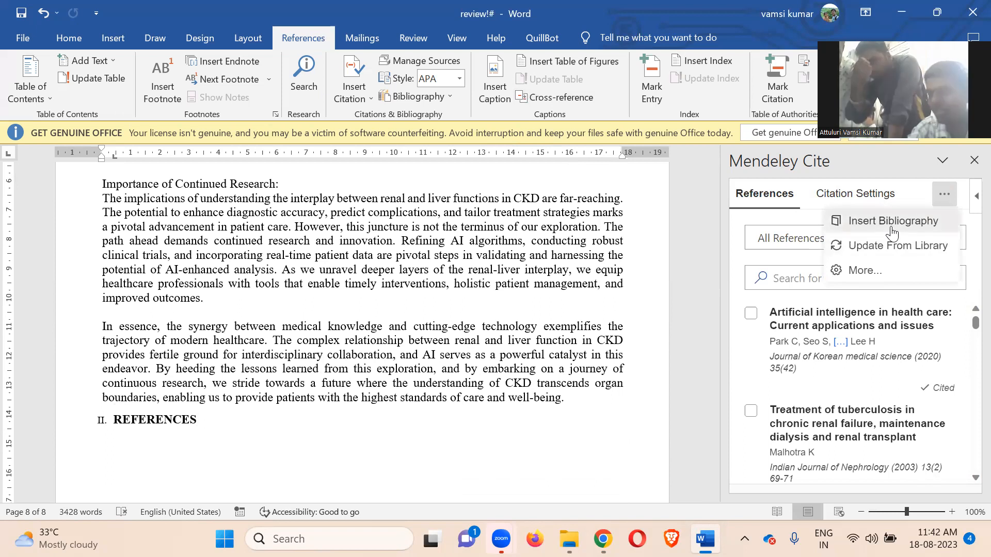
left_click(875, 226)
left_click(849, 268)
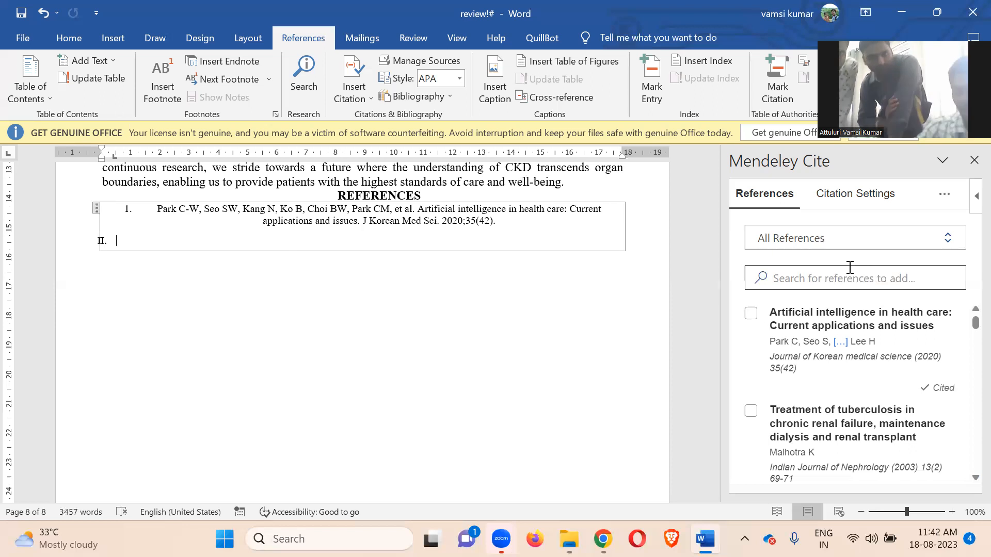
scroll(373, 395, "up", 6)
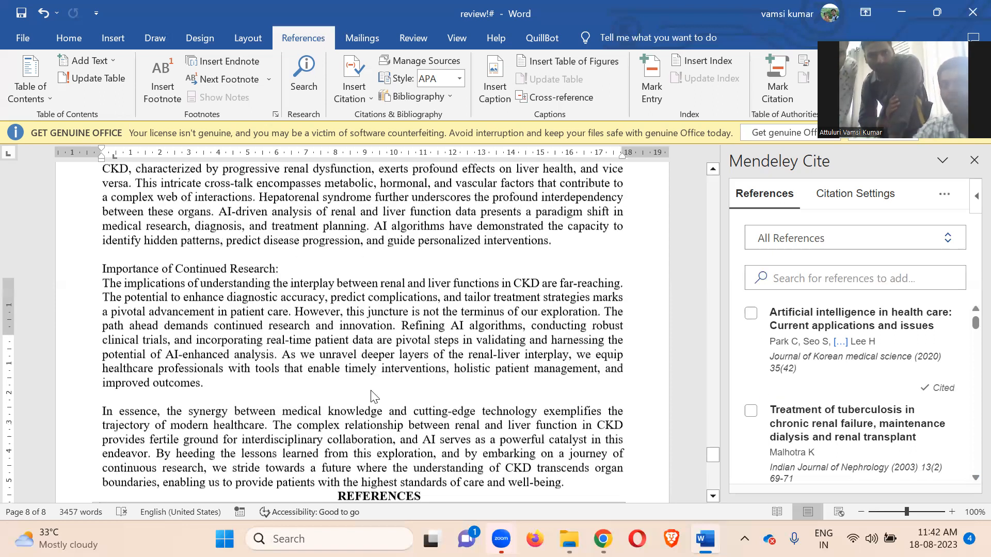
scroll(371, 392, "down", 1)
scroll(372, 391, "down", 5)
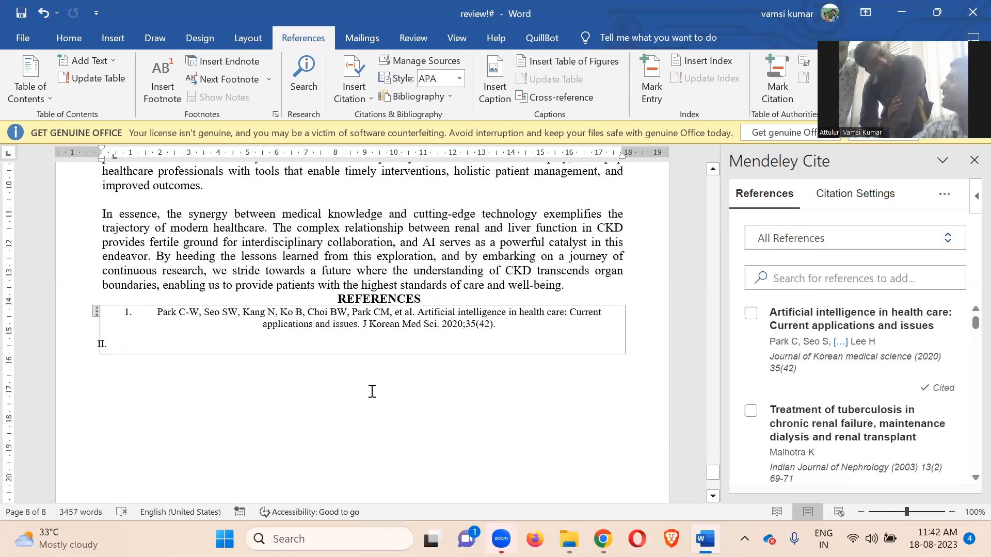